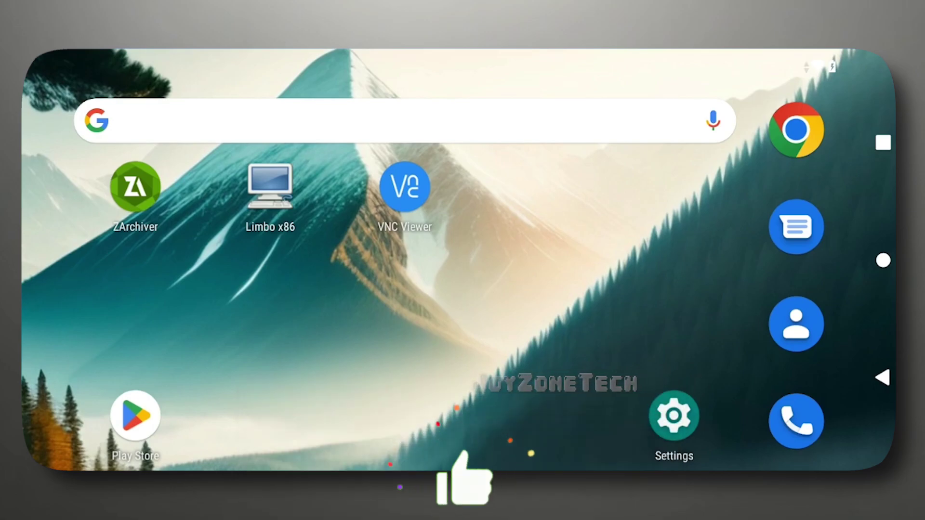
Step: Check the Windows-8.1 7z archive and Windows-8.1.qcow2 image in the Download folder
{"action": "left_click", "coordinate": [136, 187]}
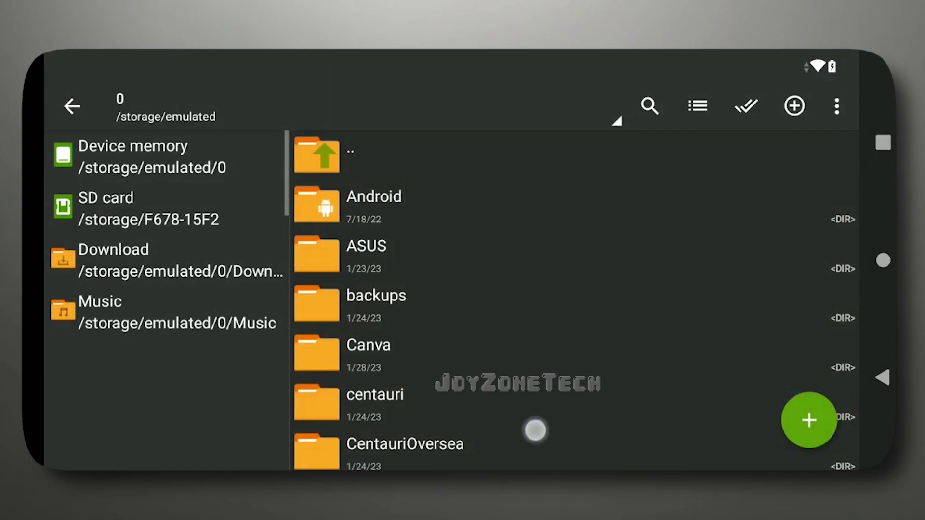
{"action": "scroll", "coordinate": [536, 431], "scroll_direction": "down", "scroll_amount": 5}
{"action": "left_click", "coordinate": [381, 303]}
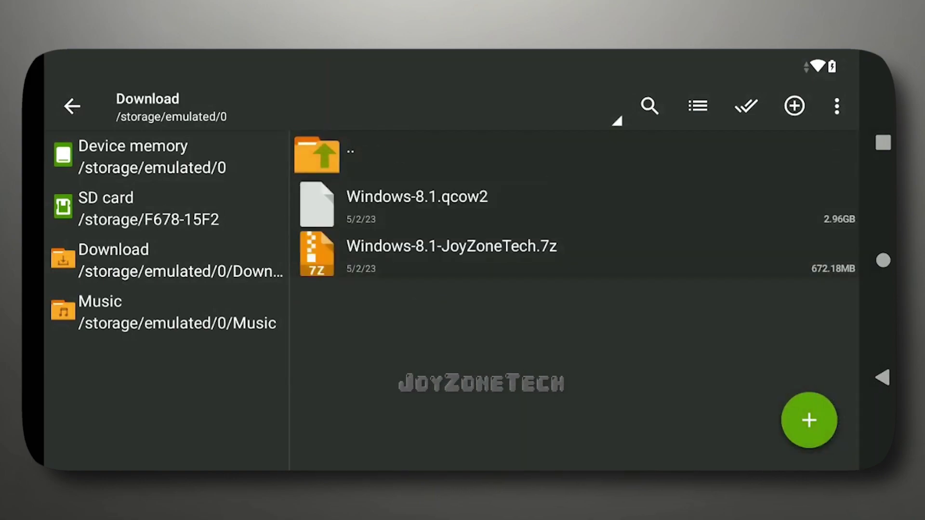
{"action": "left_click", "coordinate": [746, 106]}
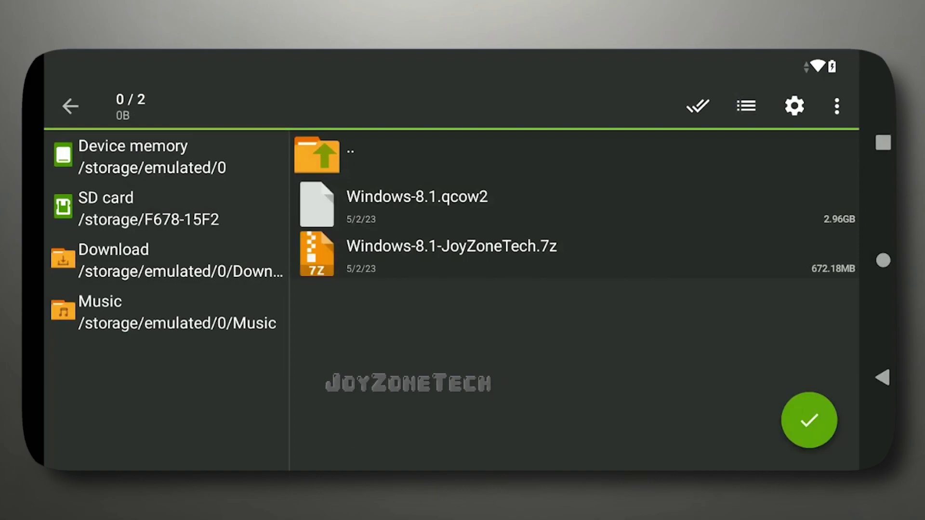
{"action": "left_click", "coordinate": [525, 264]}
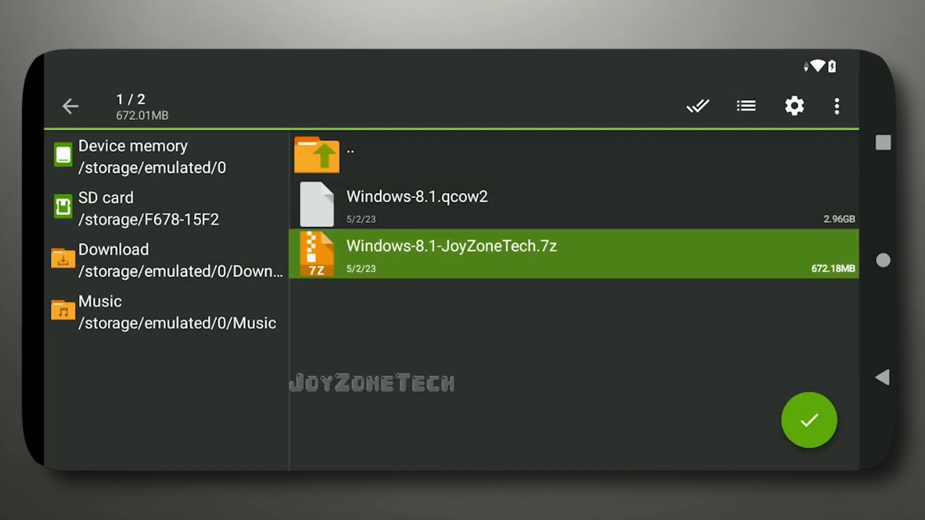
{"action": "left_click", "coordinate": [507, 255]}
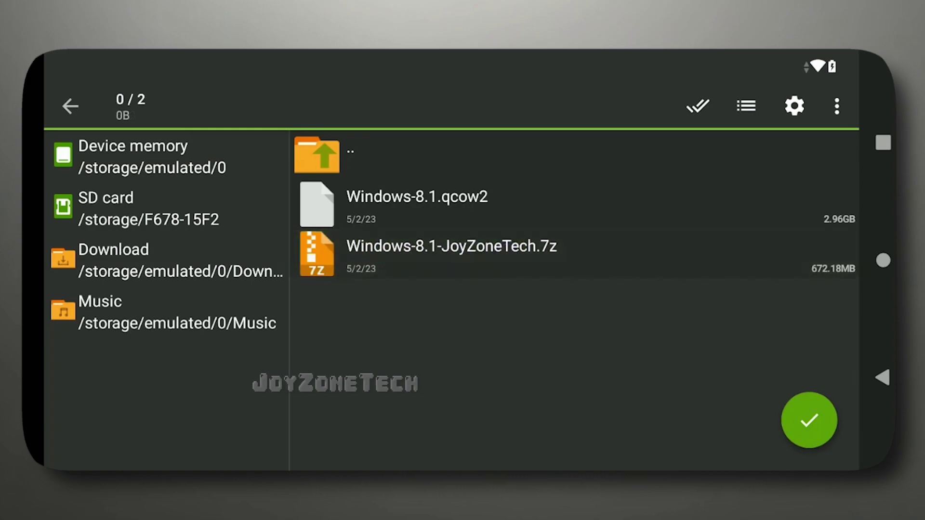
{"action": "left_click", "coordinate": [506, 204]}
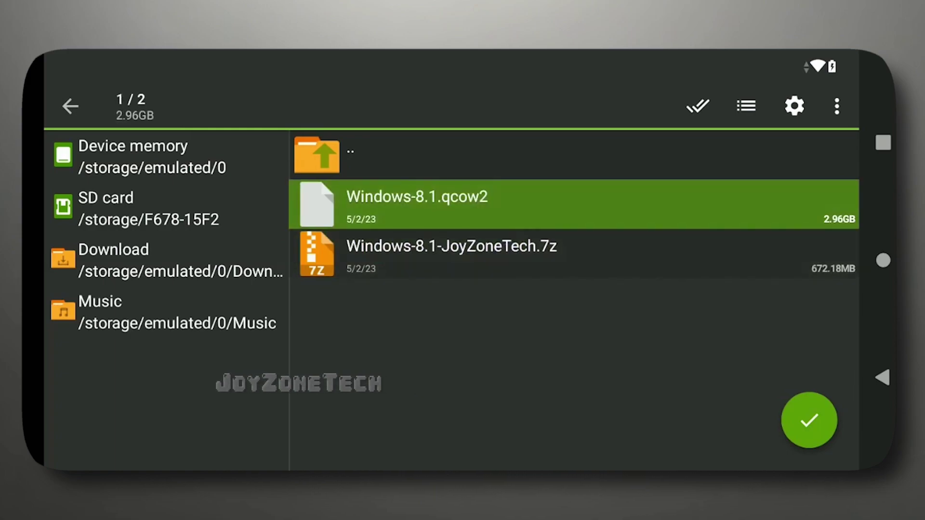
{"action": "left_click", "coordinate": [506, 204]}
{"action": "left_click", "coordinate": [70, 106]}
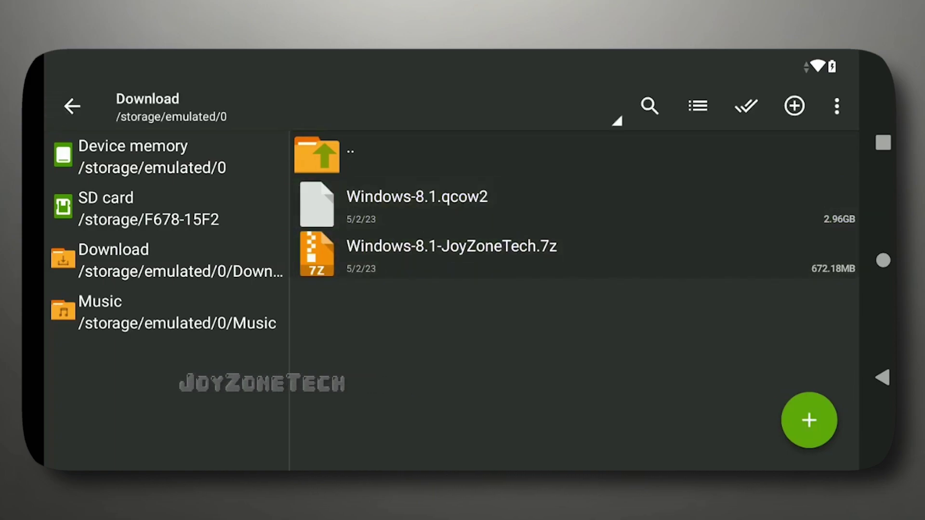
Step: Create a Limbo machine named 'Windows 8.1' and dismiss the ISO download list
{"action": "left_click", "coordinate": [883, 261]}
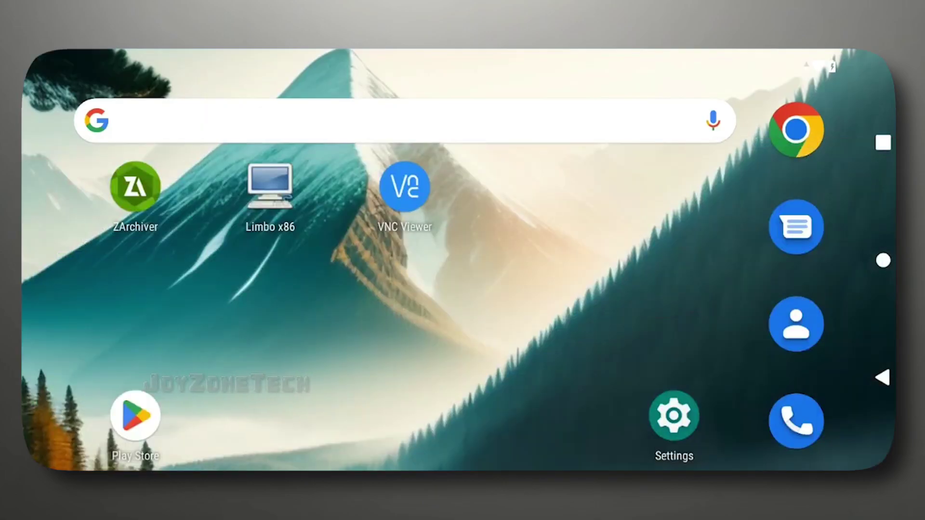
{"action": "left_click", "coordinate": [270, 190]}
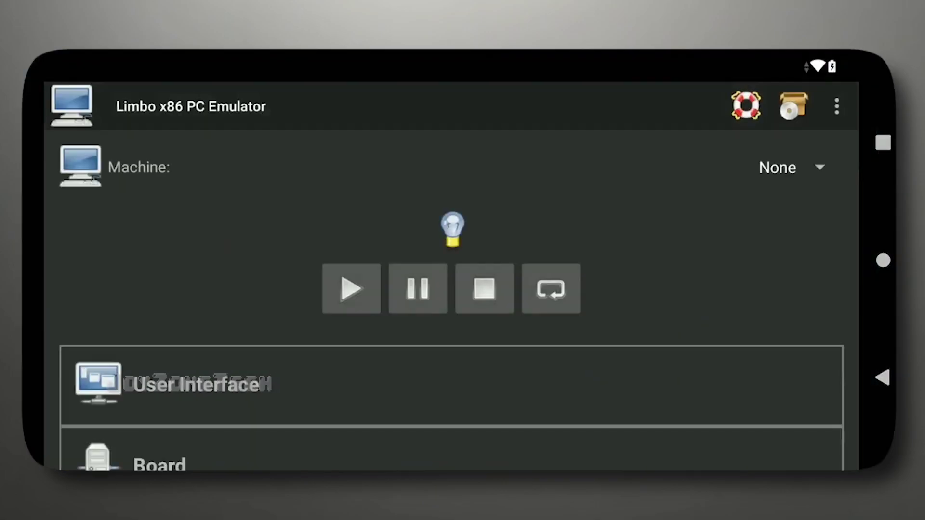
{"action": "left_click", "coordinate": [791, 167]}
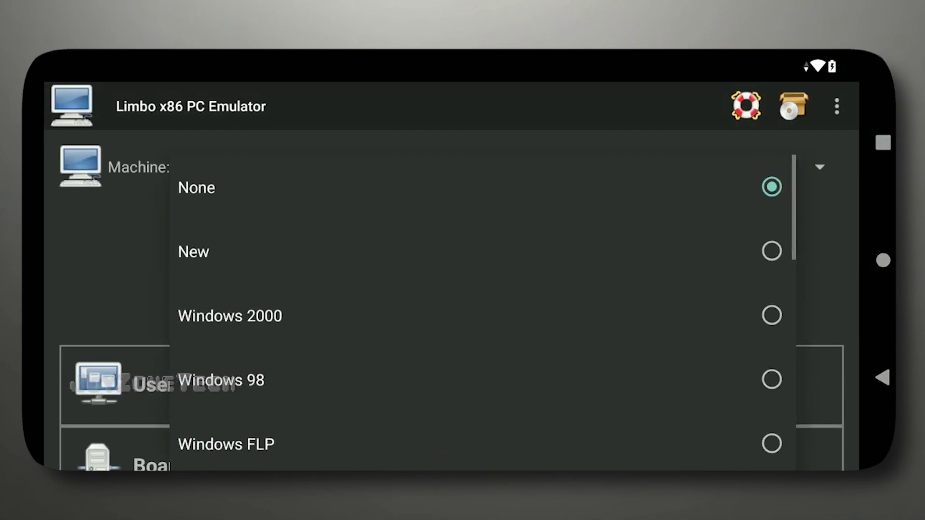
{"action": "left_click", "coordinate": [194, 252]}
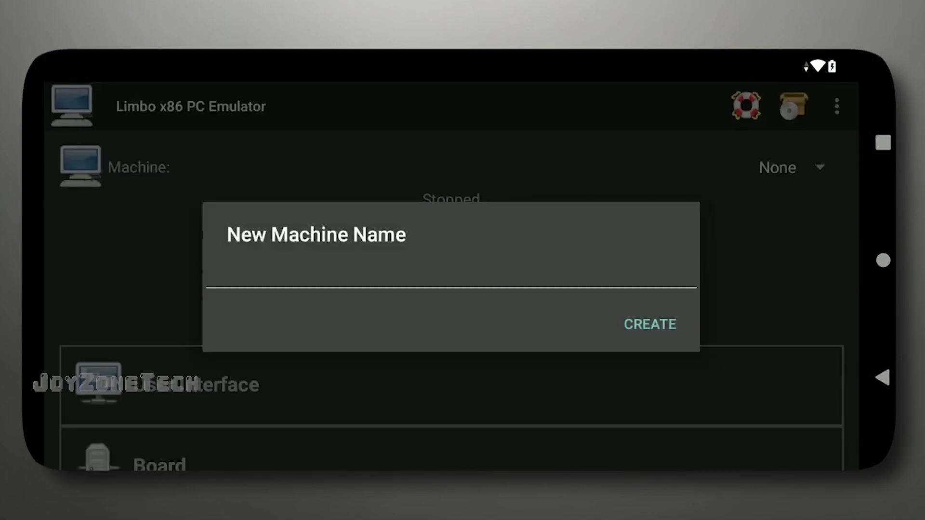
{"action": "type", "text": "W"}
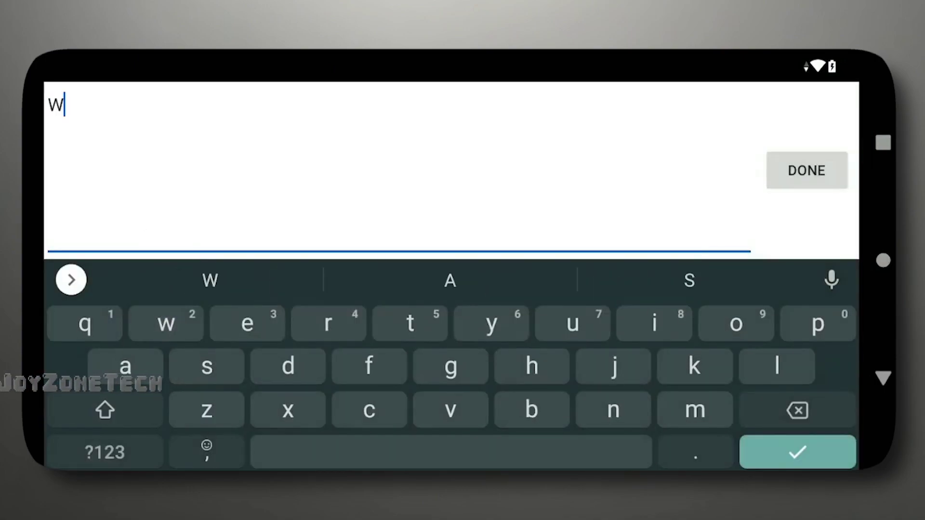
{"action": "type", "text": "indow"}
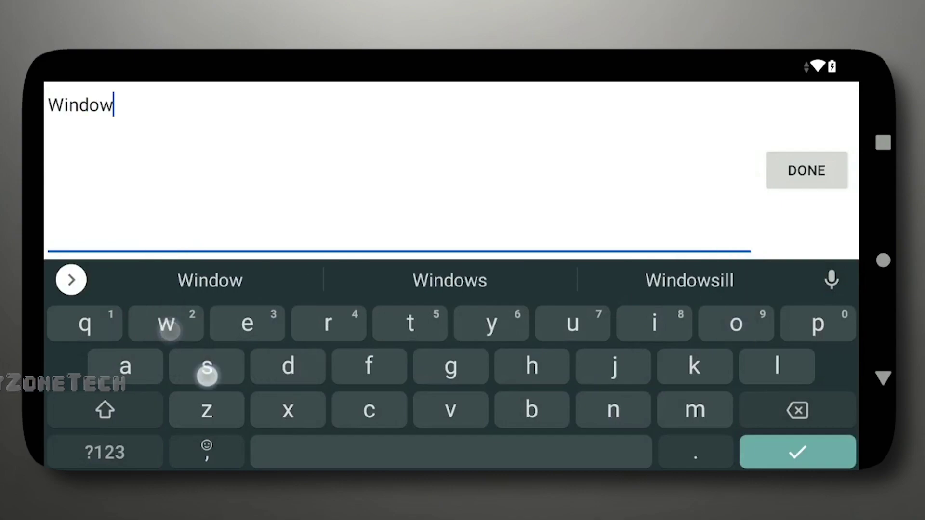
{"action": "type", "text": "s"}
{"action": "left_click", "coordinate": [105, 453]}
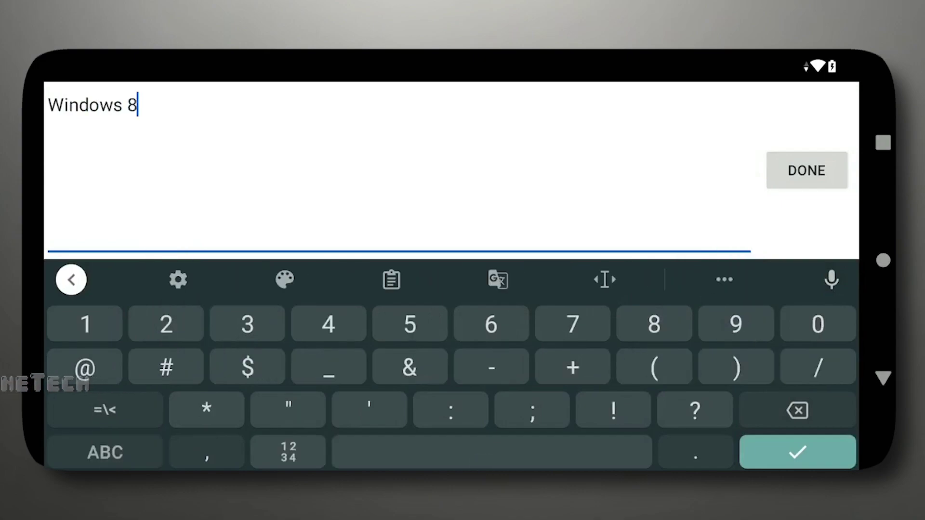
{"action": "type", "text": ".1"}
{"action": "left_click", "coordinate": [797, 453]}
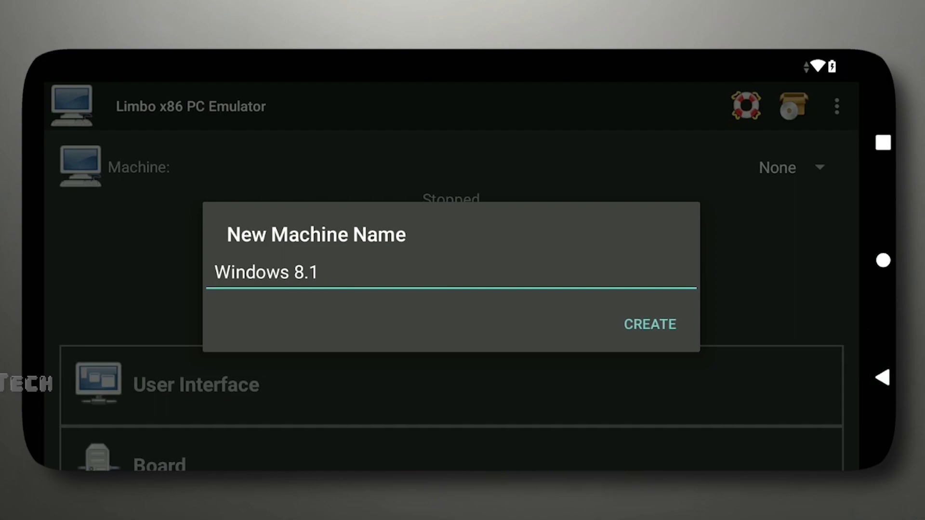
{"action": "left_click", "coordinate": [650, 324]}
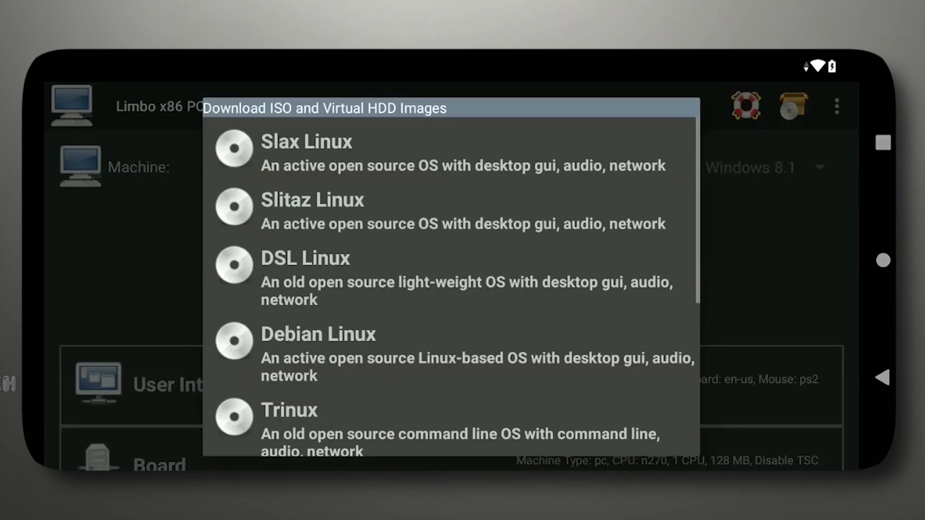
{"action": "scroll", "coordinate": [451, 290], "scroll_direction": "down", "scroll_amount": 5}
{"action": "left_click", "coordinate": [427, 427]}
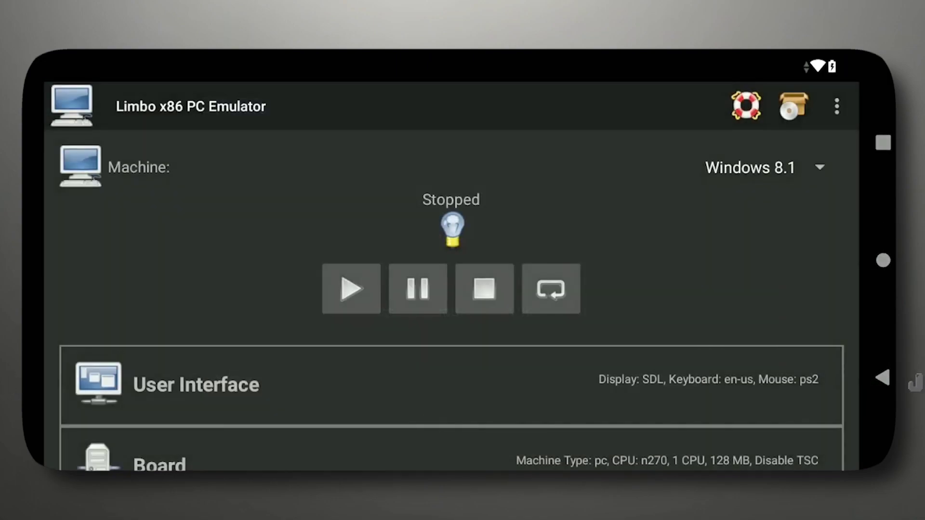
{"action": "left_click_drag", "start_coordinate": [695, 453], "coordinate": [698, 246]}
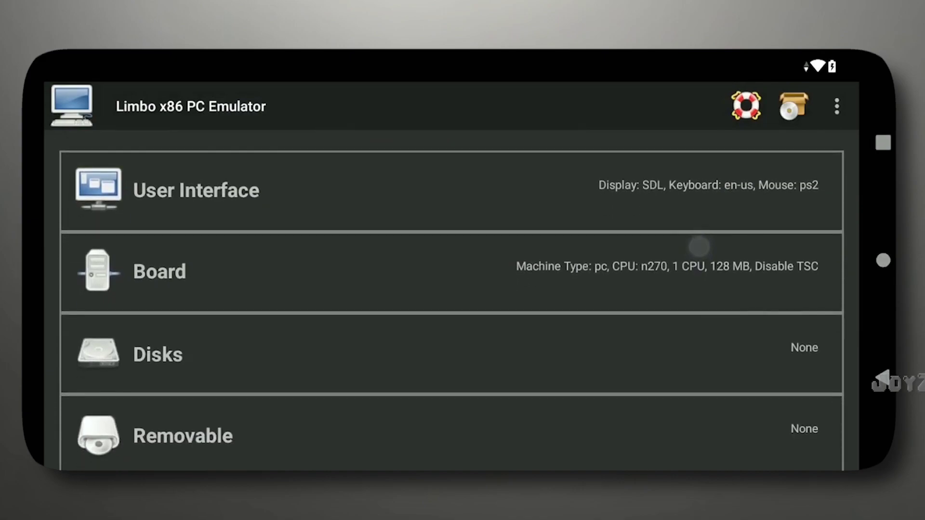
Step: Set User Interface display to VNC, keyboard to en-us, and mouse to usb-tablet
{"action": "left_click", "coordinate": [196, 190]}
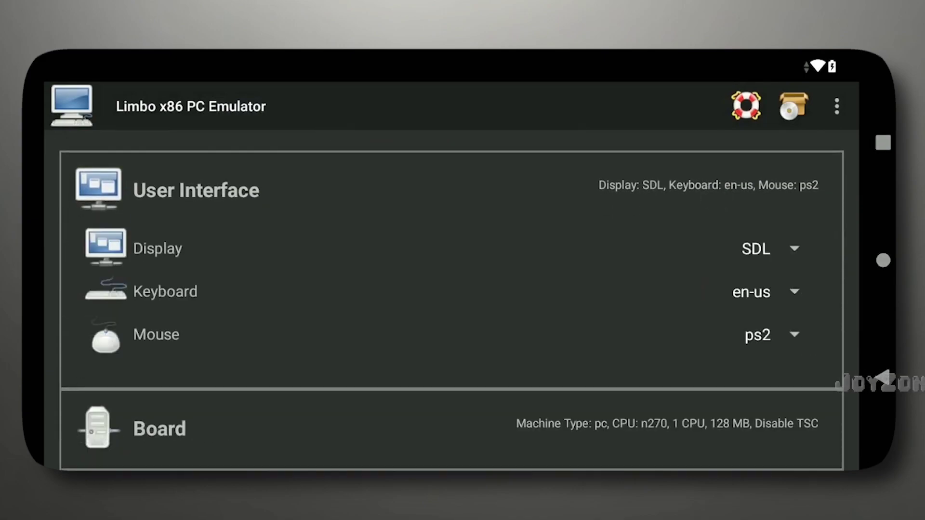
{"action": "left_click", "coordinate": [757, 249]}
{"action": "left_click", "coordinate": [486, 263]}
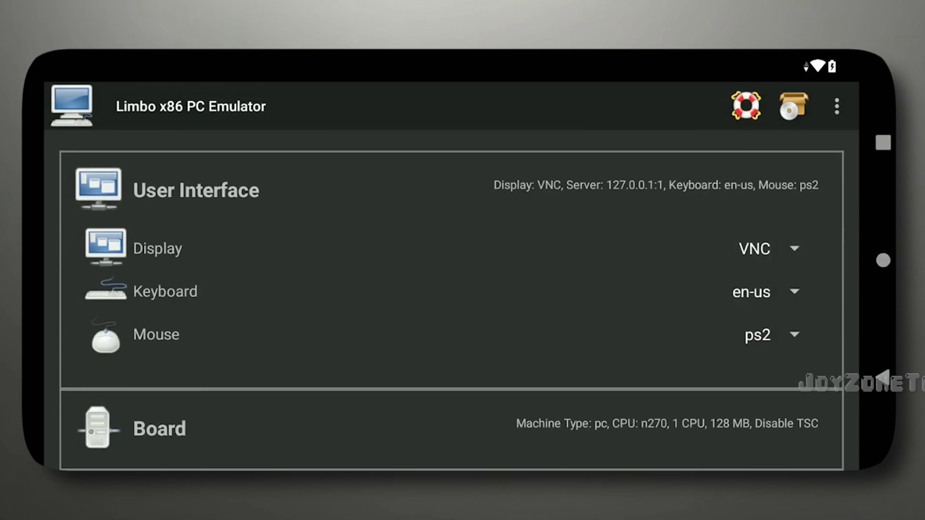
{"action": "left_click", "coordinate": [756, 292]}
{"action": "left_click", "coordinate": [583, 323]}
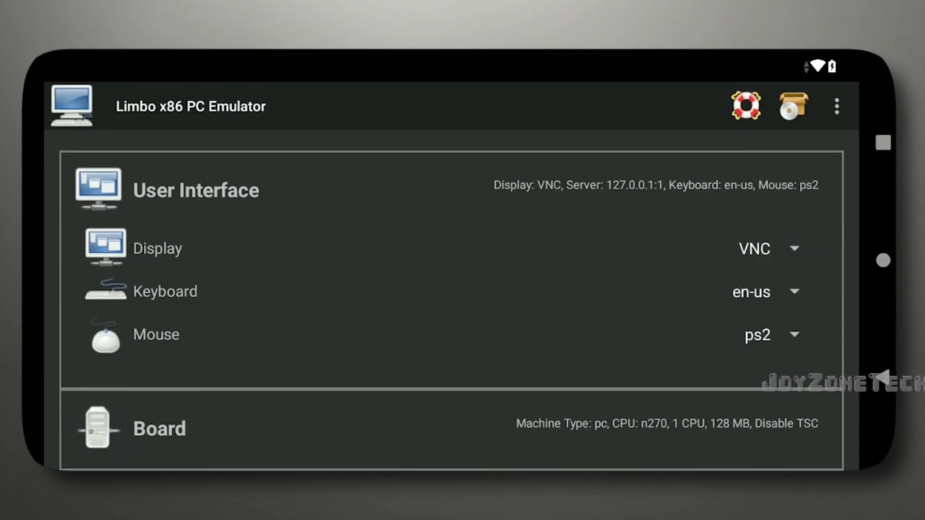
{"action": "left_click", "coordinate": [793, 332]}
{"action": "left_click", "coordinate": [496, 167]}
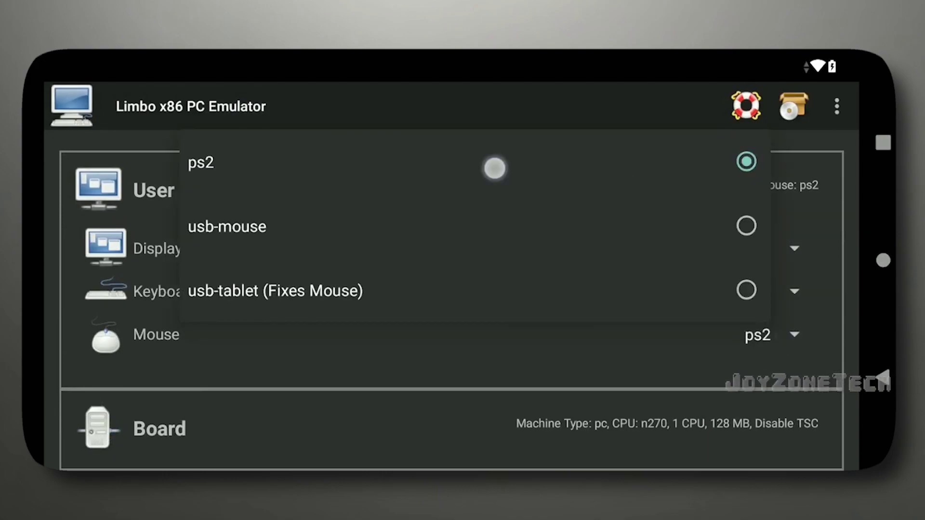
{"action": "left_click", "coordinate": [770, 335]}
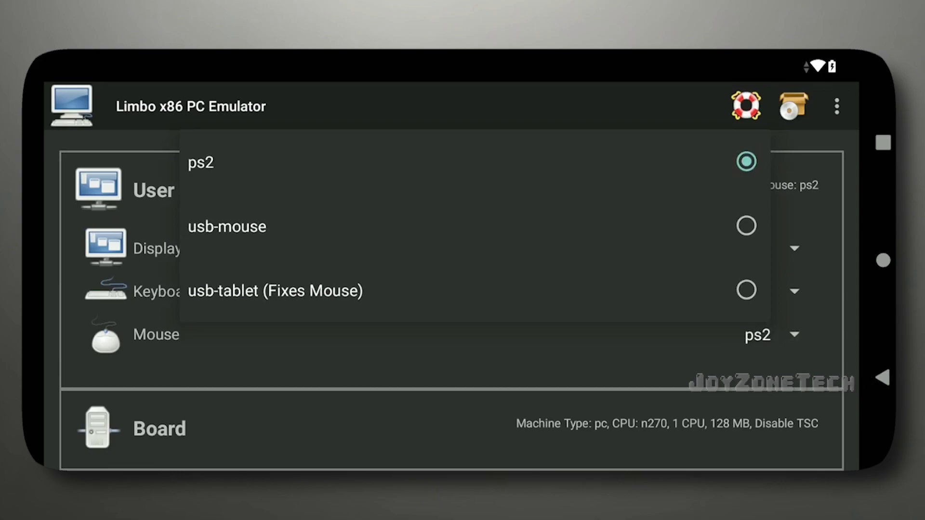
{"action": "left_click", "coordinate": [275, 291]}
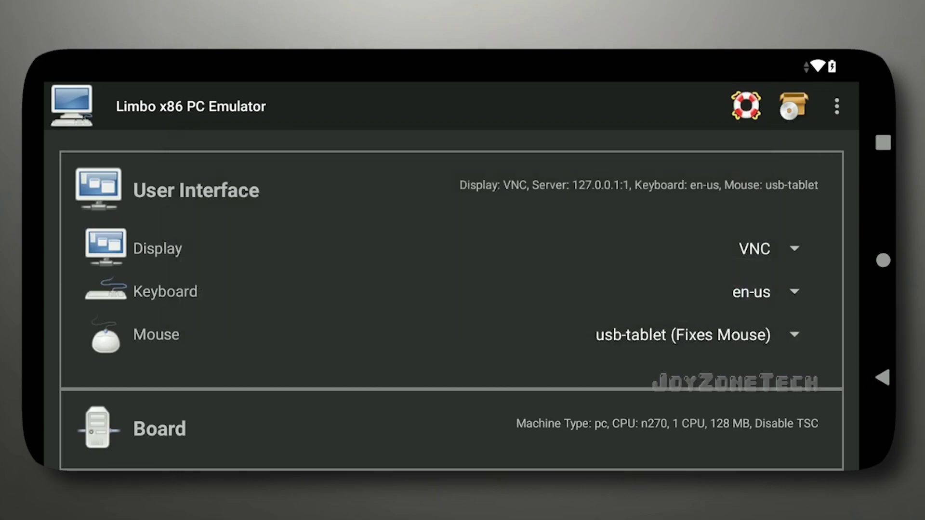
Step: Set the board to pc machine type, Default CPU, 4 cores and 800 MB RAM
{"action": "left_click", "coordinate": [659, 192]}
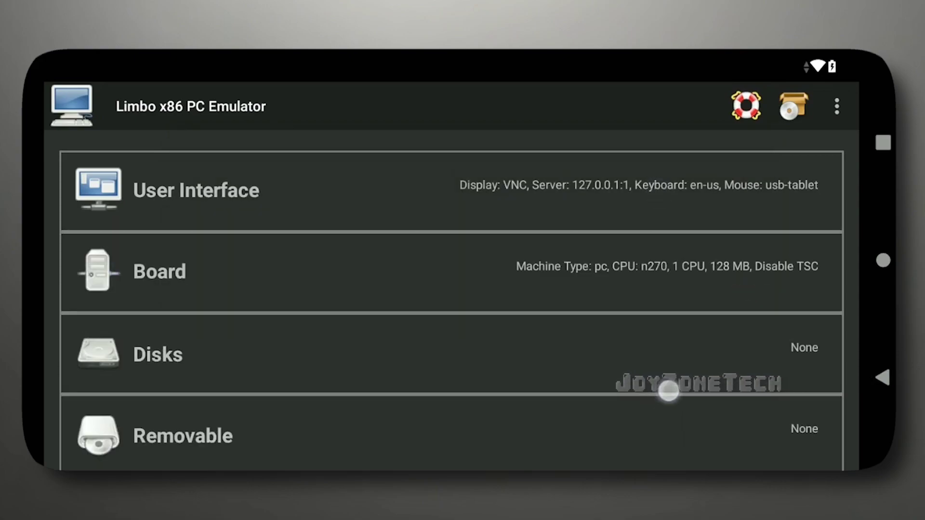
{"action": "left_click_drag", "start_coordinate": [669, 391], "coordinate": [680, 299]}
{"action": "left_click", "coordinate": [714, 177]}
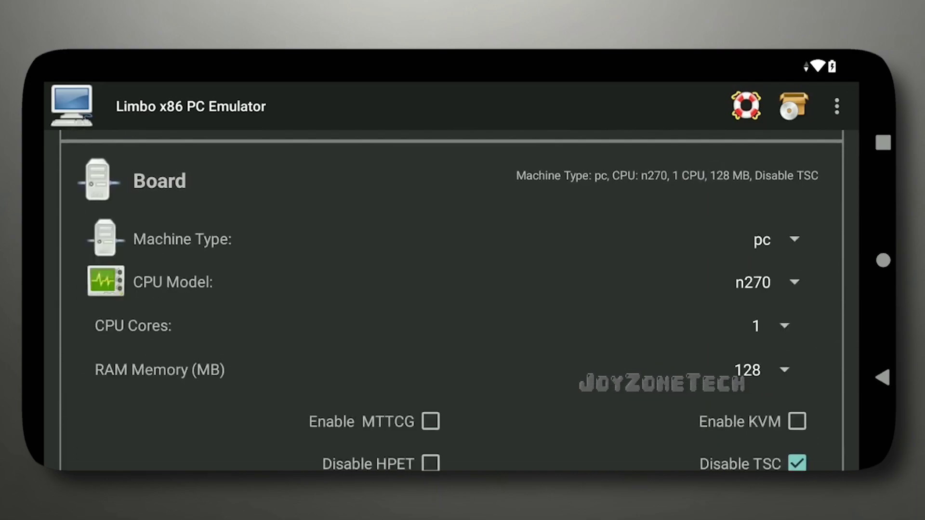
{"action": "left_click", "coordinate": [774, 239]}
{"action": "left_click", "coordinate": [498, 248]}
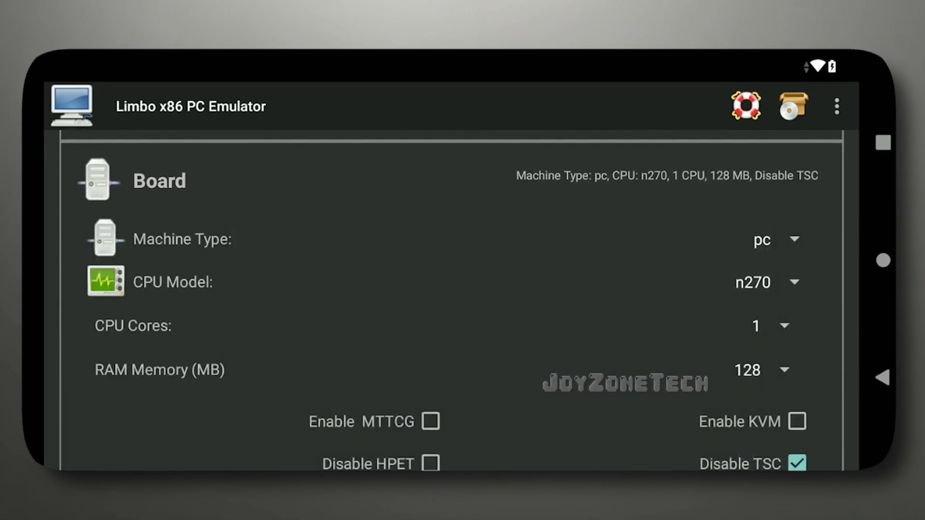
{"action": "left_click", "coordinate": [773, 283]}
{"action": "scroll", "coordinate": [561, 407], "scroll_direction": "up", "scroll_amount": 10}
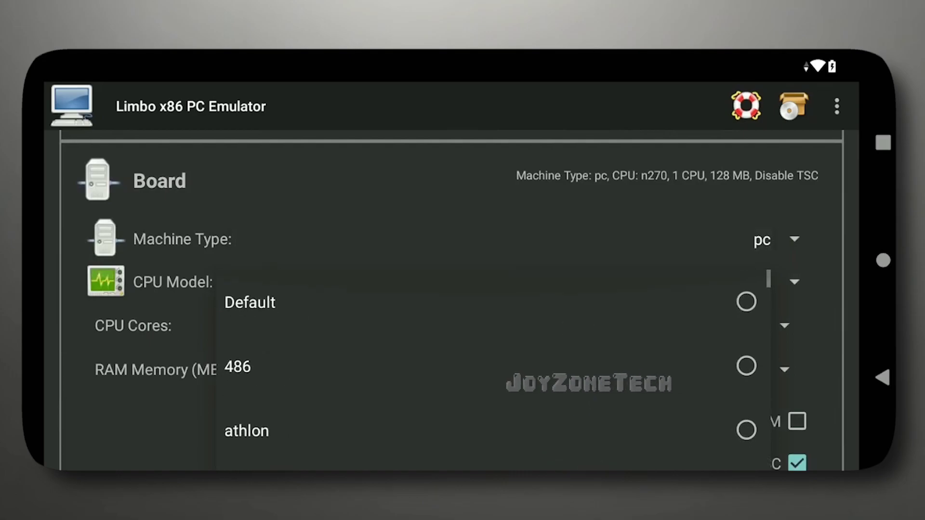
{"action": "left_click", "coordinate": [529, 290]}
{"action": "left_click", "coordinate": [781, 325]}
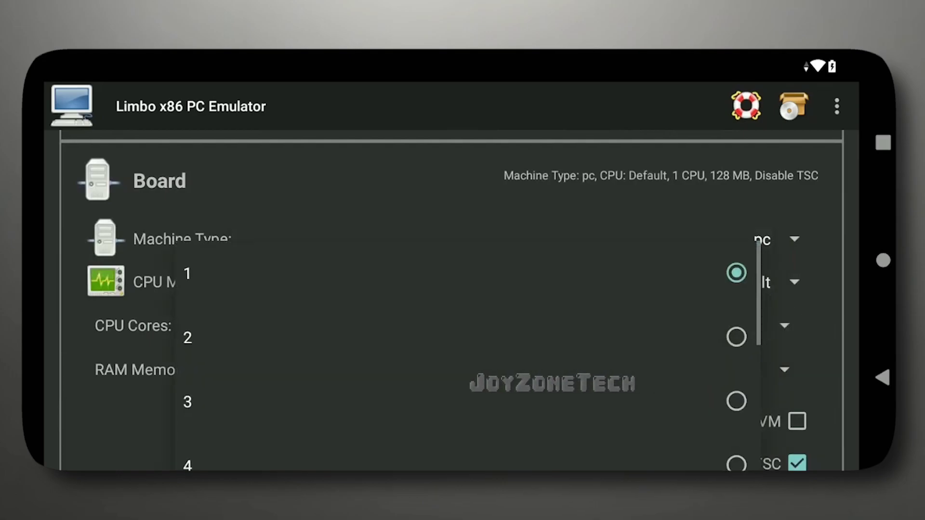
{"action": "scroll", "coordinate": [619, 324], "scroll_direction": "down", "scroll_amount": 2}
{"action": "left_click", "coordinate": [620, 364]}
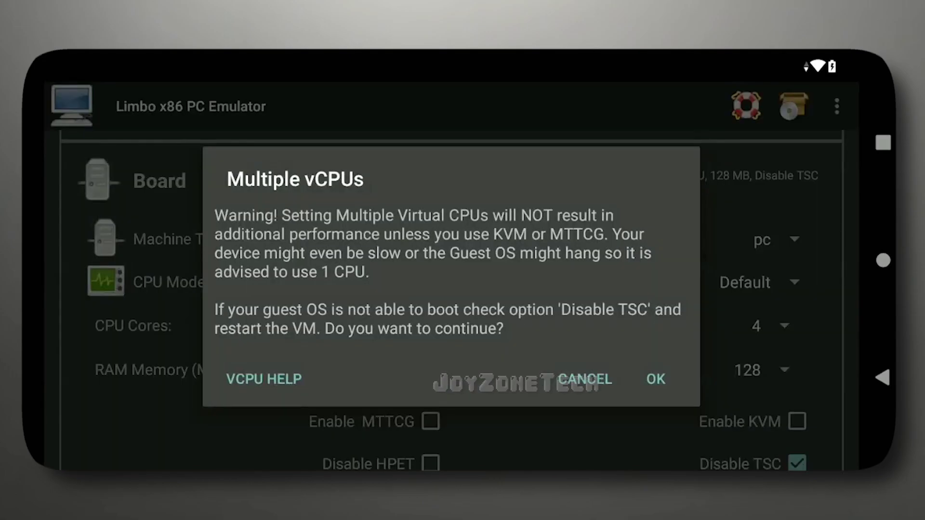
{"action": "left_click", "coordinate": [655, 379]}
{"action": "left_click", "coordinate": [779, 371]}
{"action": "scroll", "coordinate": [492, 340], "scroll_direction": "down", "scroll_amount": 5}
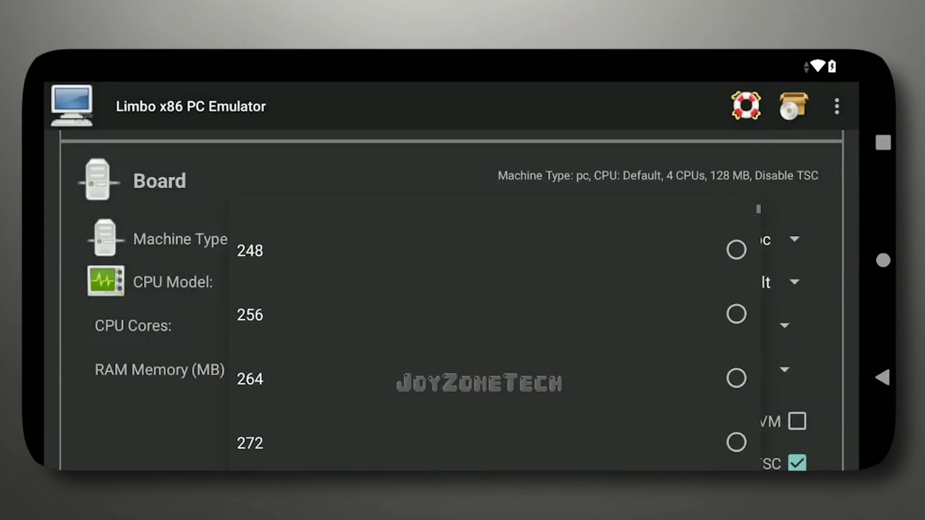
{"action": "scroll", "coordinate": [583, 289], "scroll_direction": "down", "scroll_amount": 10}
{"action": "scroll", "coordinate": [568, 274], "scroll_direction": "down", "scroll_amount": 5}
{"action": "scroll", "coordinate": [587, 270], "scroll_direction": "down", "scroll_amount": 5}
{"action": "scroll", "coordinate": [564, 285], "scroll_direction": "down", "scroll_amount": 3}
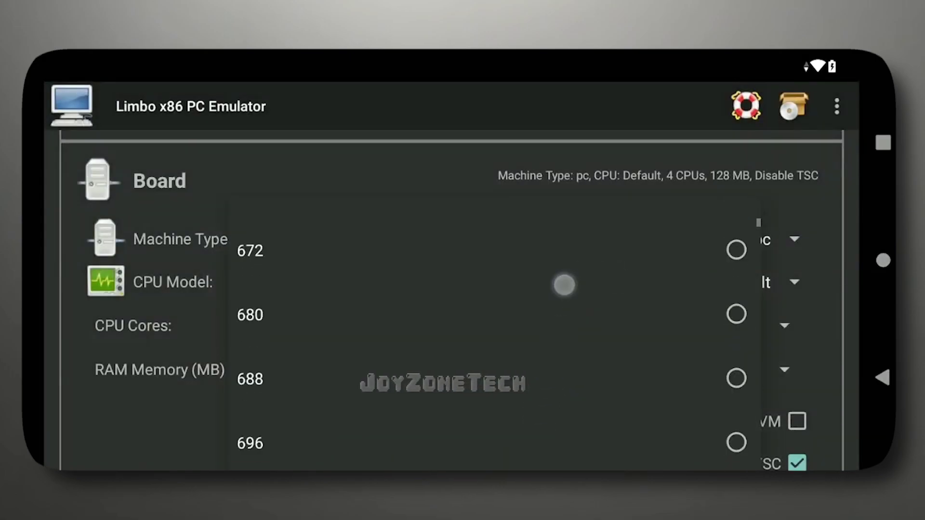
{"action": "scroll", "coordinate": [564, 285], "scroll_direction": "down", "scroll_amount": 5}
{"action": "scroll", "coordinate": [550, 341], "scroll_direction": "down", "scroll_amount": 5}
{"action": "scroll", "coordinate": [520, 446], "scroll_direction": "up", "scroll_amount": 1}
{"action": "scroll", "coordinate": [513, 382], "scroll_direction": "up", "scroll_amount": 2}
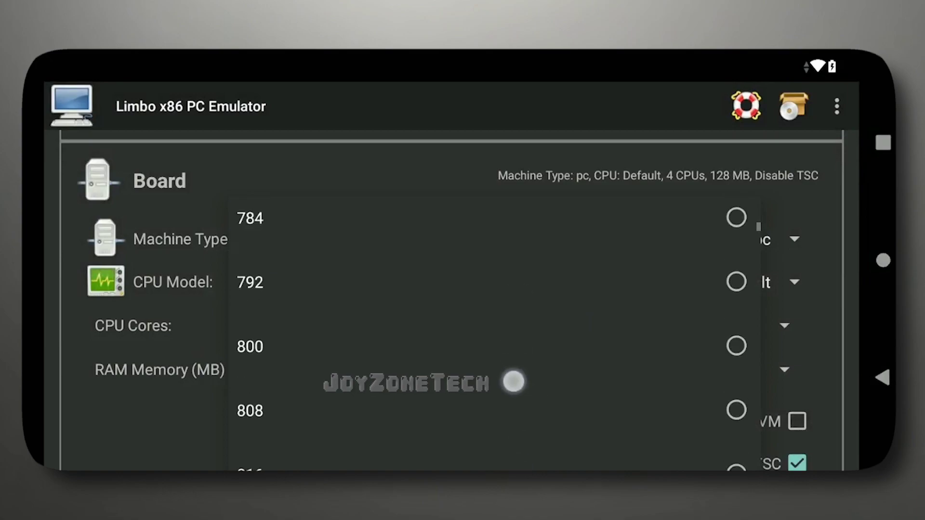
{"action": "left_click", "coordinate": [452, 348]}
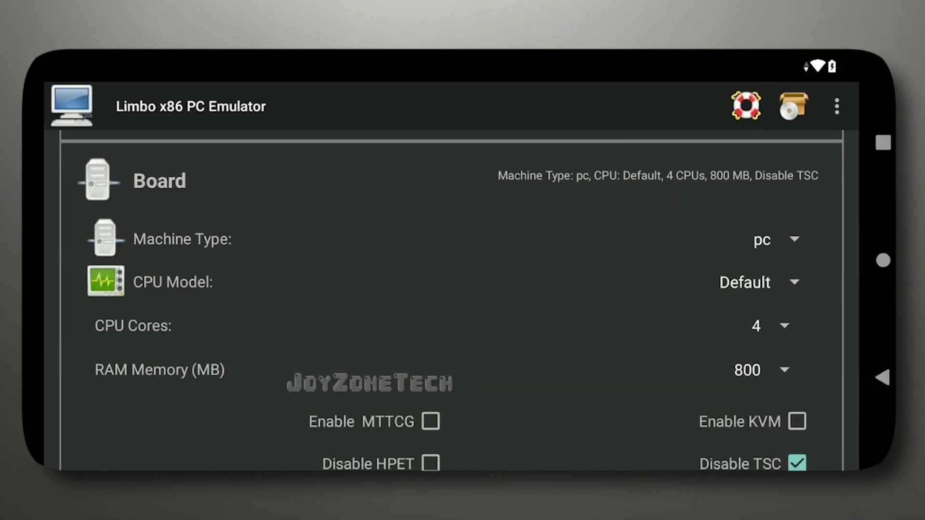
{"action": "scroll", "coordinate": [564, 345], "scroll_direction": "down", "scroll_amount": 2}
{"action": "scroll", "coordinate": [570, 301], "scroll_direction": "down", "scroll_amount": 2}
Step: Turn off Disable TSC, enable MTTCG, and bring up Hard Disk A's options
{"action": "left_click", "coordinate": [798, 366]}
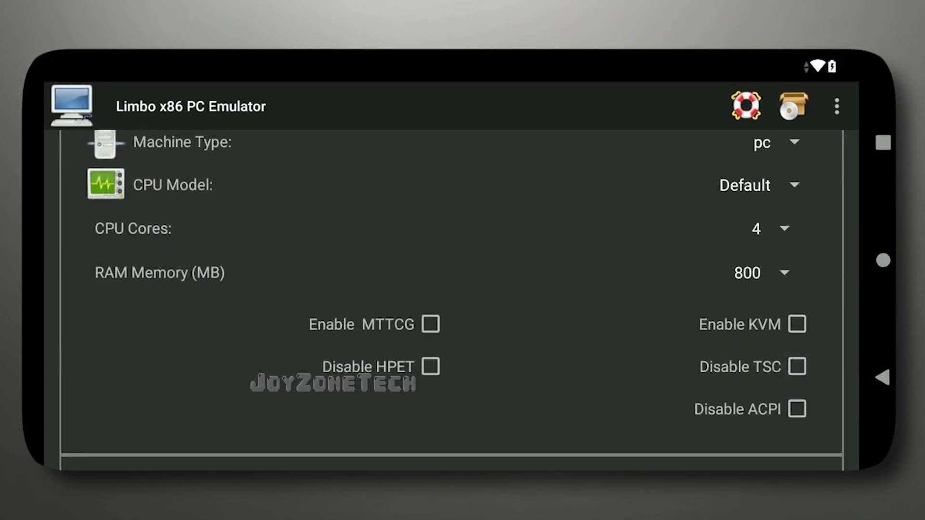
{"action": "left_click", "coordinate": [431, 325]}
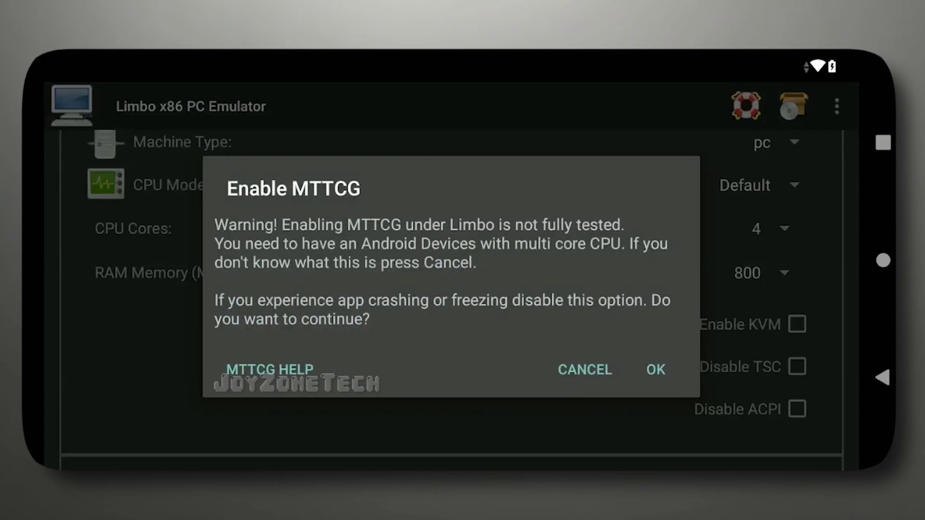
{"action": "left_click", "coordinate": [660, 374]}
{"action": "scroll", "coordinate": [599, 284], "scroll_direction": "up", "scroll_amount": 3}
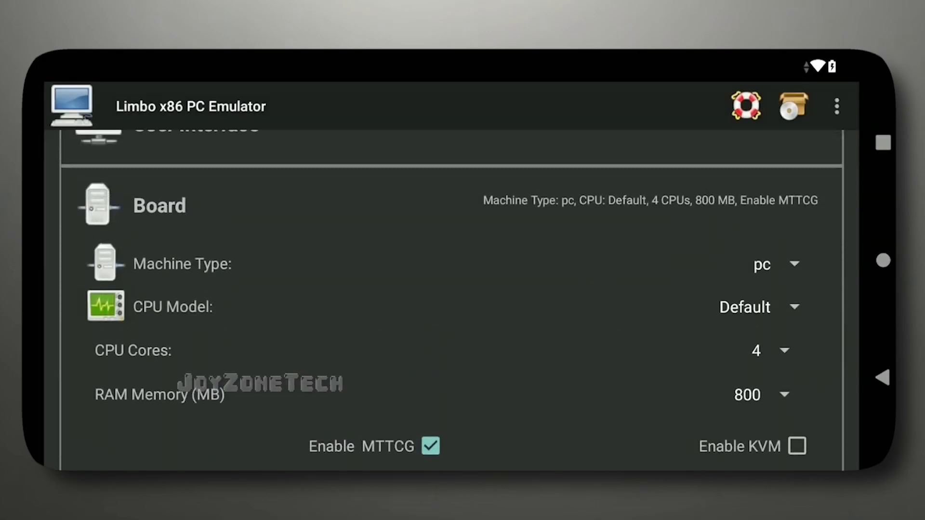
{"action": "left_click", "coordinate": [603, 193]}
{"action": "scroll", "coordinate": [661, 359], "scroll_direction": "down", "scroll_amount": 2}
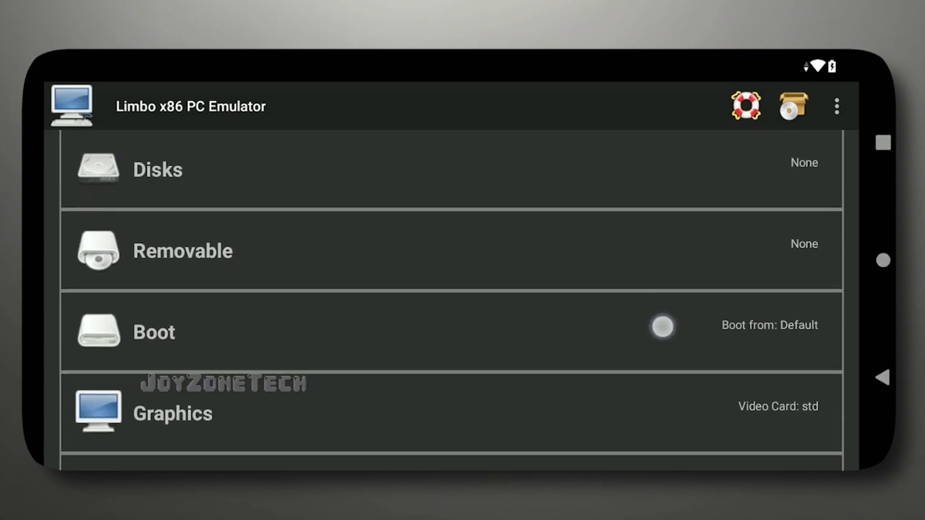
{"action": "left_click", "coordinate": [766, 202]}
{"action": "left_click", "coordinate": [765, 237]}
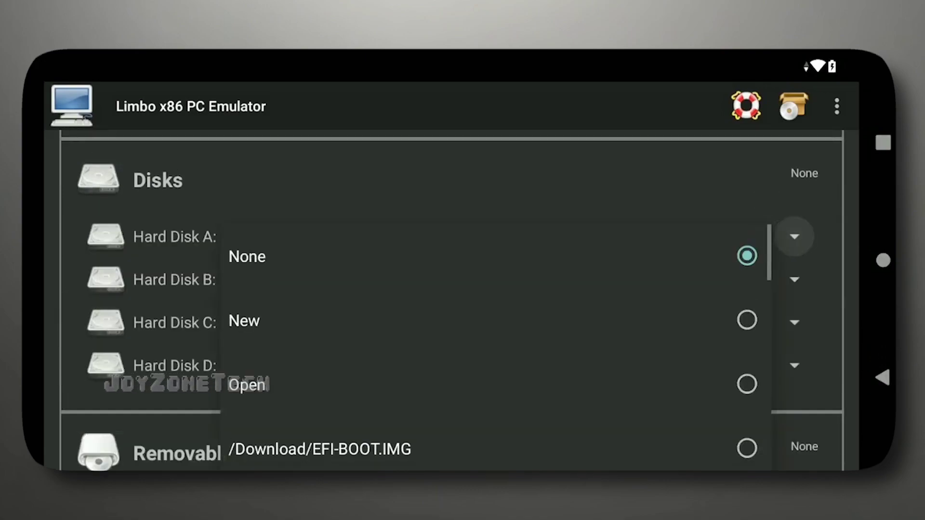
Step: Browse to the Download folder and select Windows-8.1.qcow2 for Hard Disk A
{"action": "left_click", "coordinate": [434, 385]}
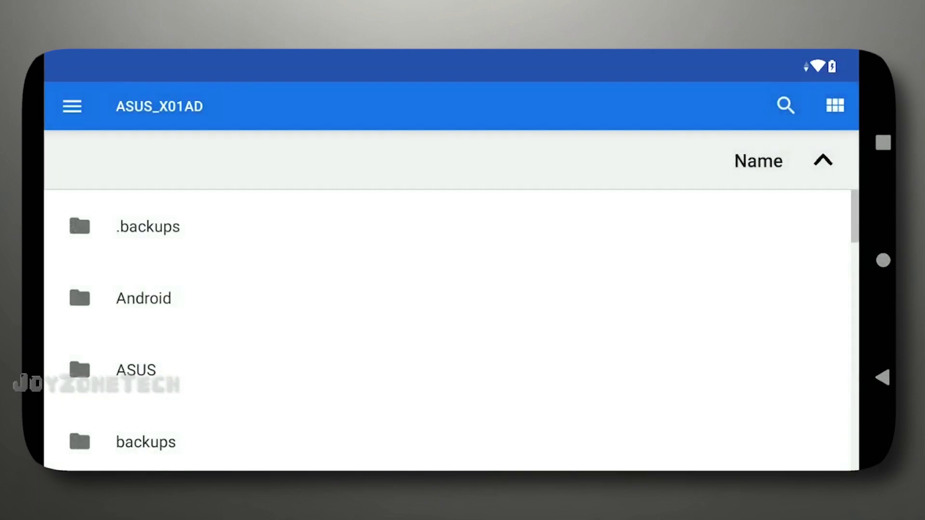
{"action": "left_click_drag", "start_coordinate": [518, 293], "coordinate": [529, 210]}
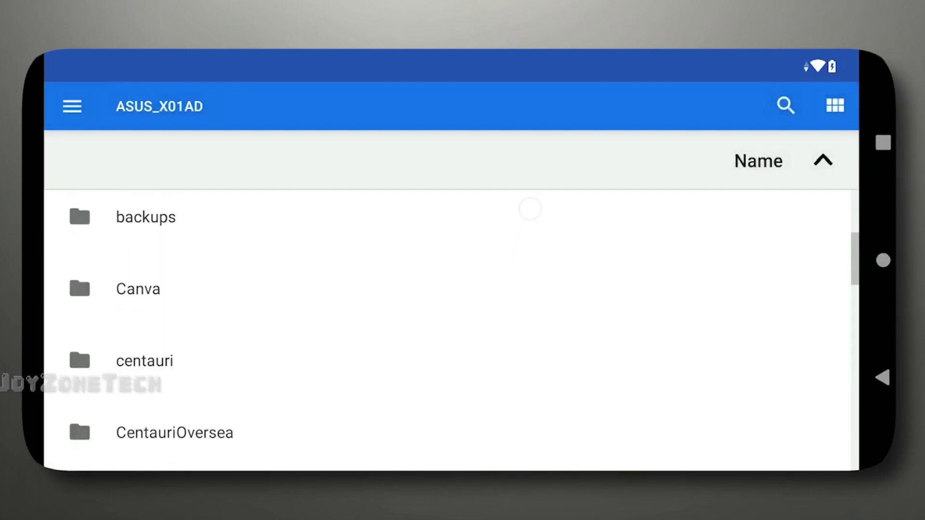
{"action": "left_click_drag", "start_coordinate": [470, 344], "coordinate": [504, 232]}
{"action": "left_click", "coordinate": [448, 368]}
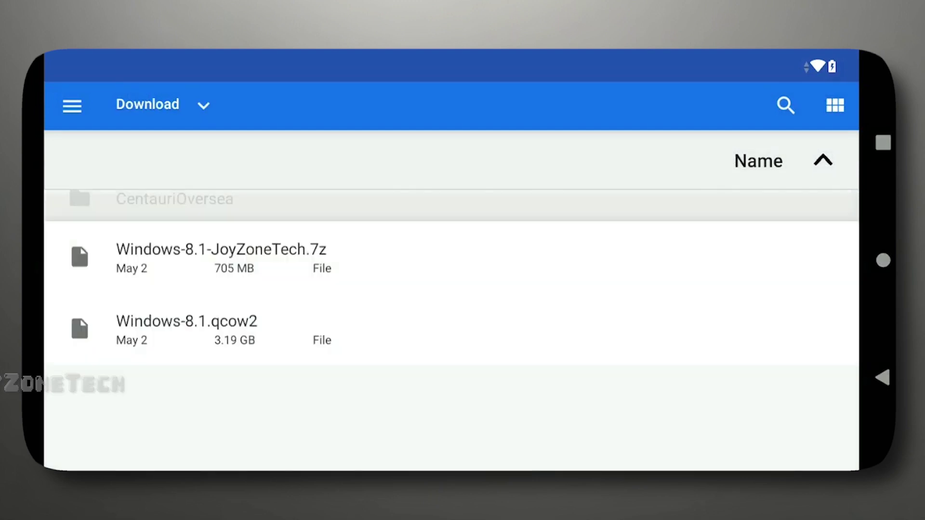
{"action": "left_click", "coordinate": [287, 298]}
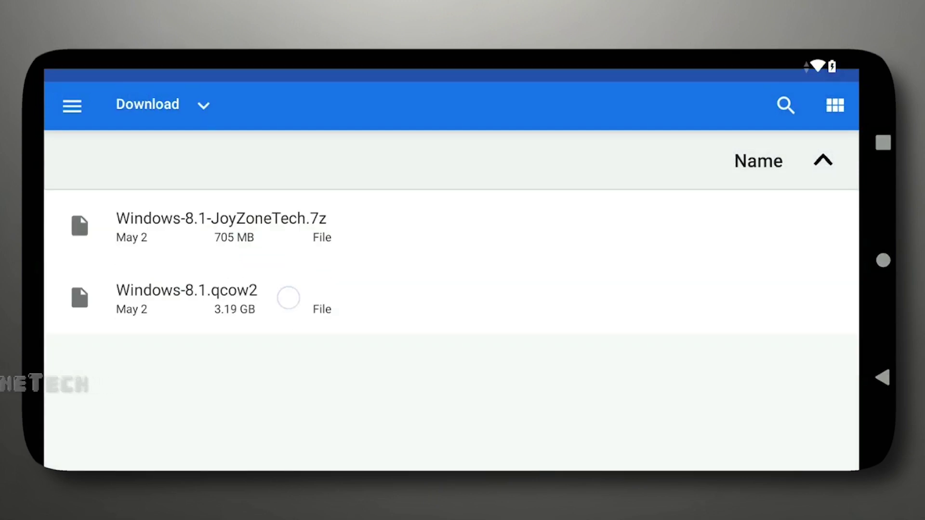
Step: Set the Graphics video display card to vmware
{"action": "left_click", "coordinate": [566, 172]}
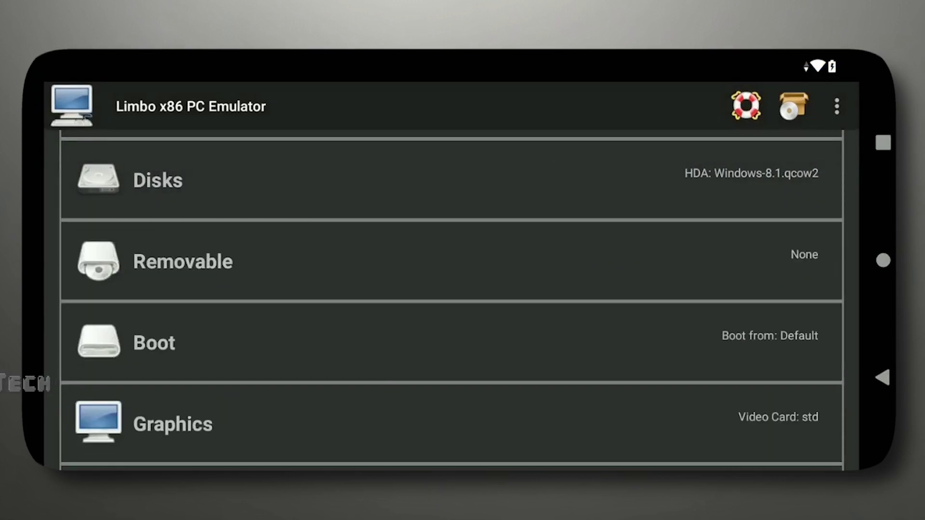
{"action": "left_click_drag", "start_coordinate": [586, 448], "coordinate": [610, 366]}
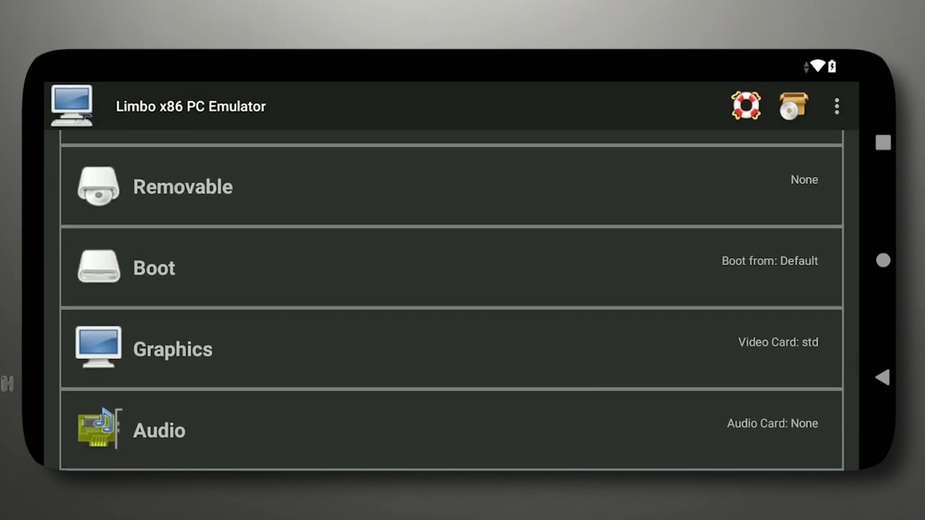
{"action": "left_click_drag", "start_coordinate": [714, 398], "coordinate": [716, 324]}
{"action": "left_click_drag", "start_coordinate": [673, 405], "coordinate": [692, 308]}
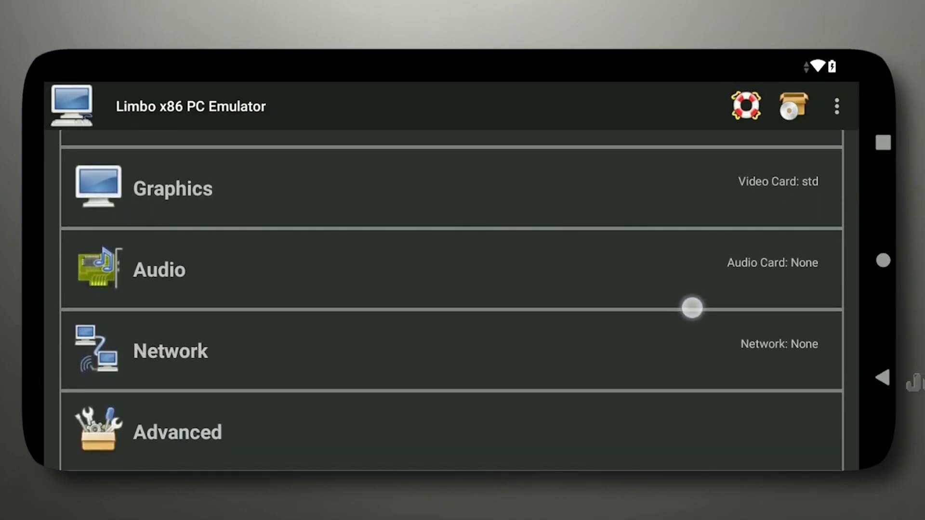
{"action": "left_click", "coordinate": [793, 183]}
{"action": "left_click", "coordinate": [772, 242]}
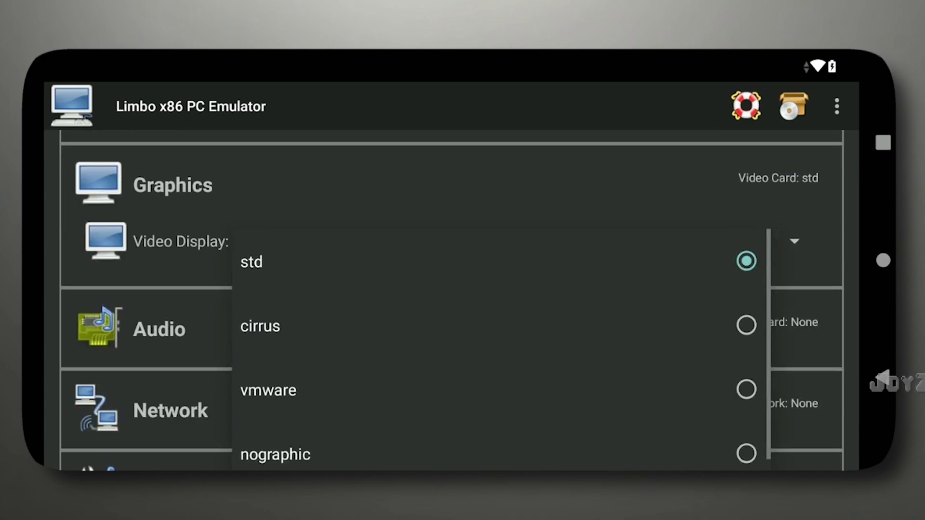
{"action": "left_click", "coordinate": [430, 393]}
{"action": "left_click", "coordinate": [653, 180]}
Step: Set networking to User mode with an rtl8139 network card
{"action": "left_click_drag", "start_coordinate": [699, 322], "coordinate": [699, 311]}
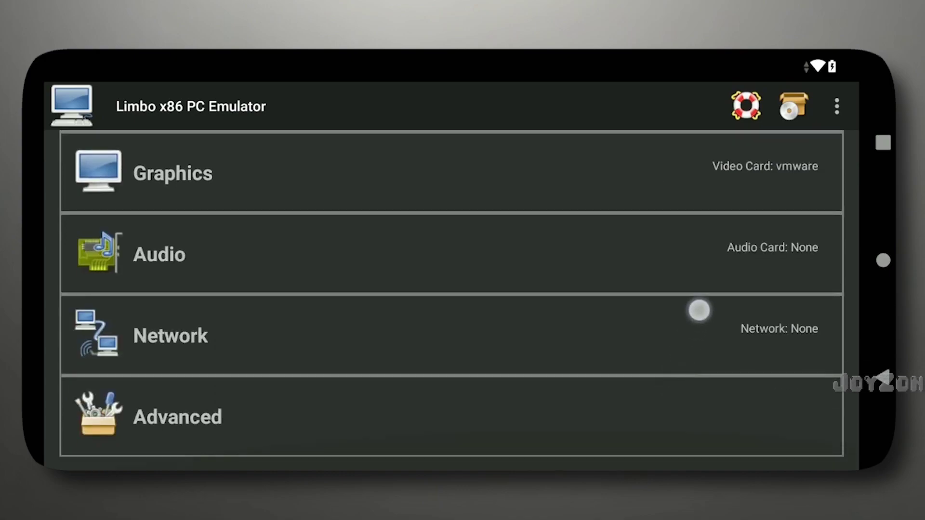
{"action": "left_click", "coordinate": [766, 324]}
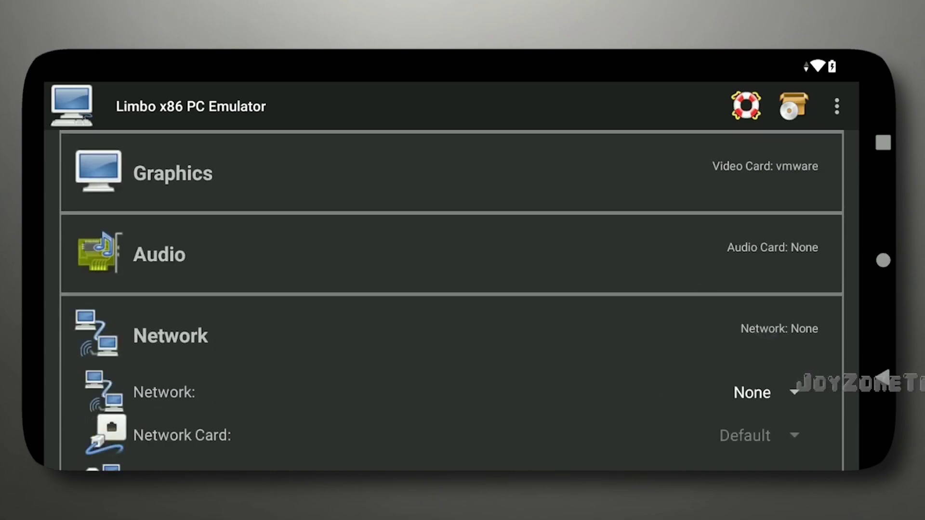
{"action": "left_click", "coordinate": [763, 392]}
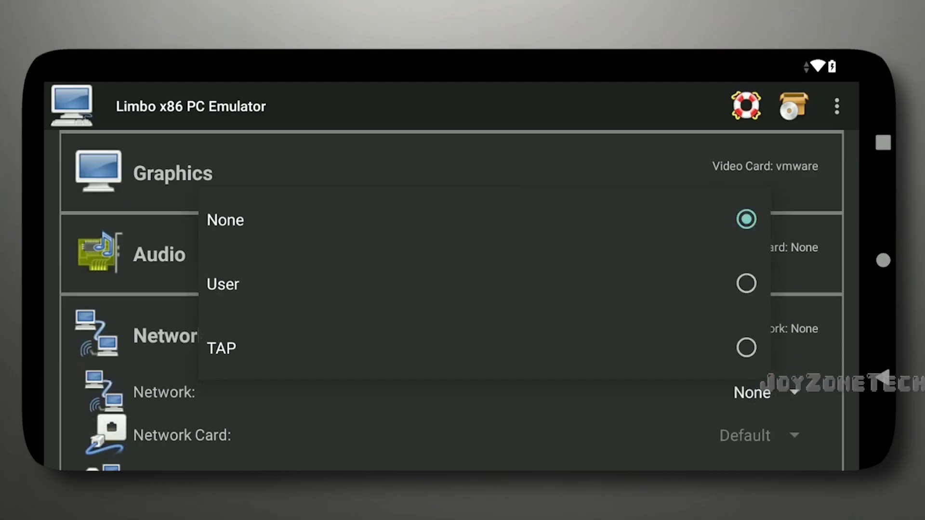
{"action": "left_click", "coordinate": [475, 282]}
{"action": "left_click", "coordinate": [652, 354]}
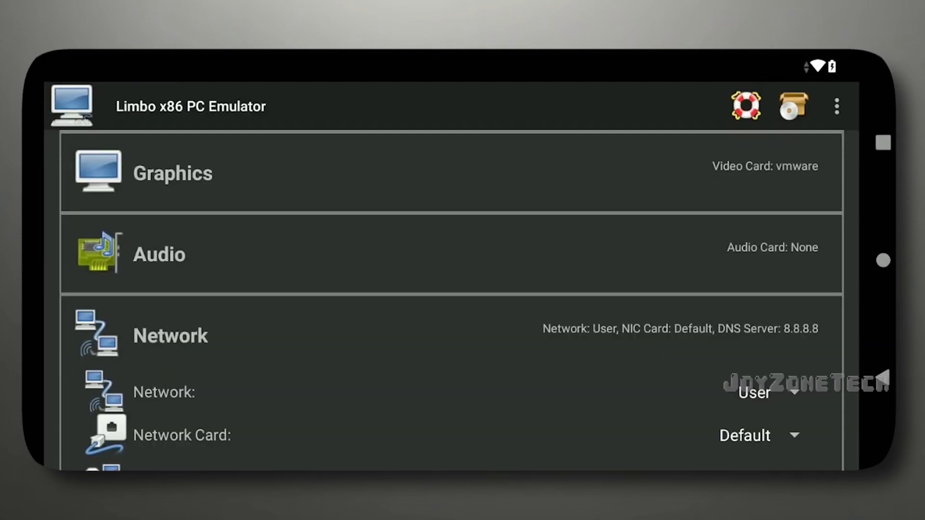
{"action": "left_click", "coordinate": [759, 436]}
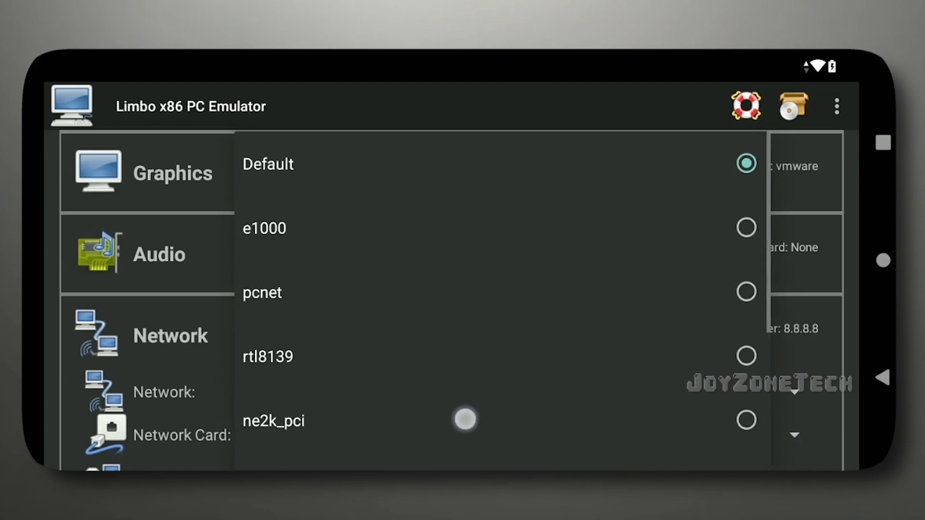
{"action": "left_click_drag", "start_coordinate": [465, 420], "coordinate": [482, 348]}
{"action": "left_click", "coordinate": [389, 288]}
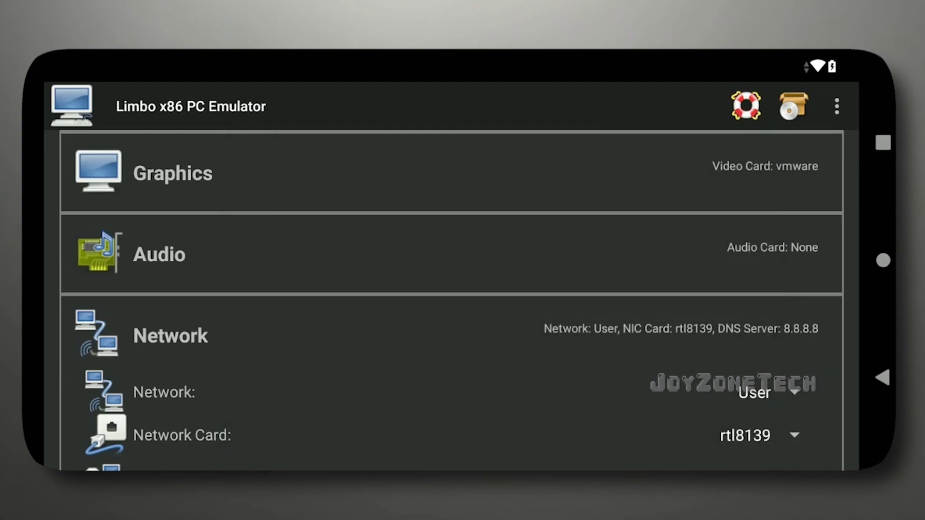
{"action": "left_click", "coordinate": [170, 336]}
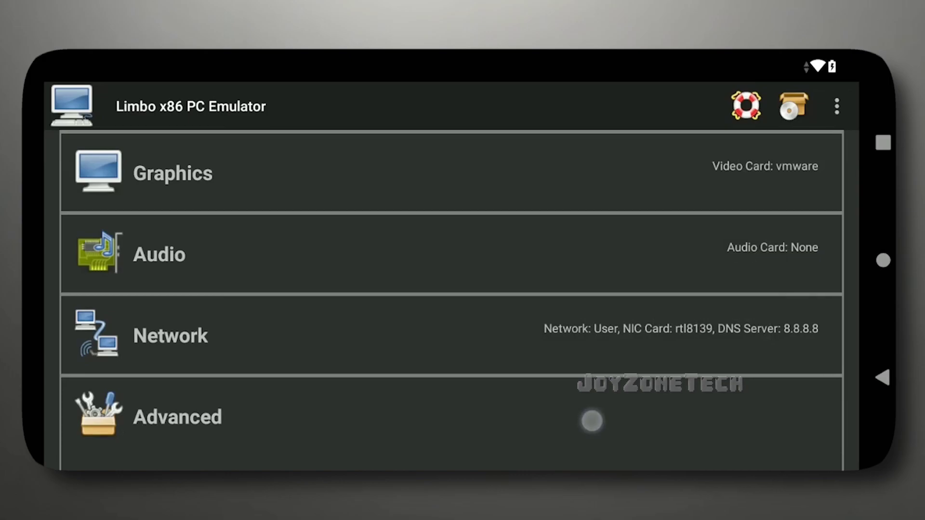
Step: Launch the Windows 8.1 VM and accept the unprotected VNC server warning
{"action": "left_click_drag", "start_coordinate": [591, 422], "coordinate": [680, 328]}
{"action": "scroll", "coordinate": [451, 300], "scroll_direction": "up", "scroll_amount": 10}
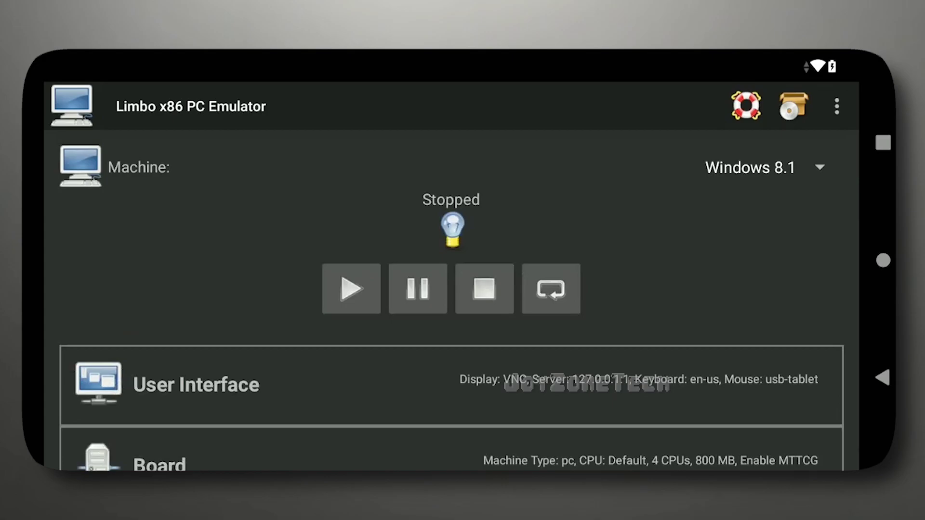
{"action": "left_click", "coordinate": [351, 289]}
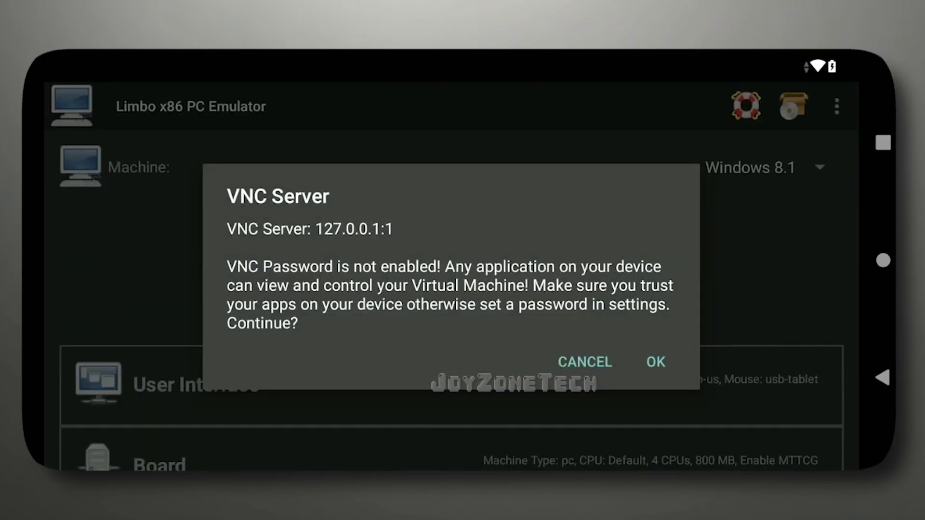
{"action": "left_click", "coordinate": [656, 362]}
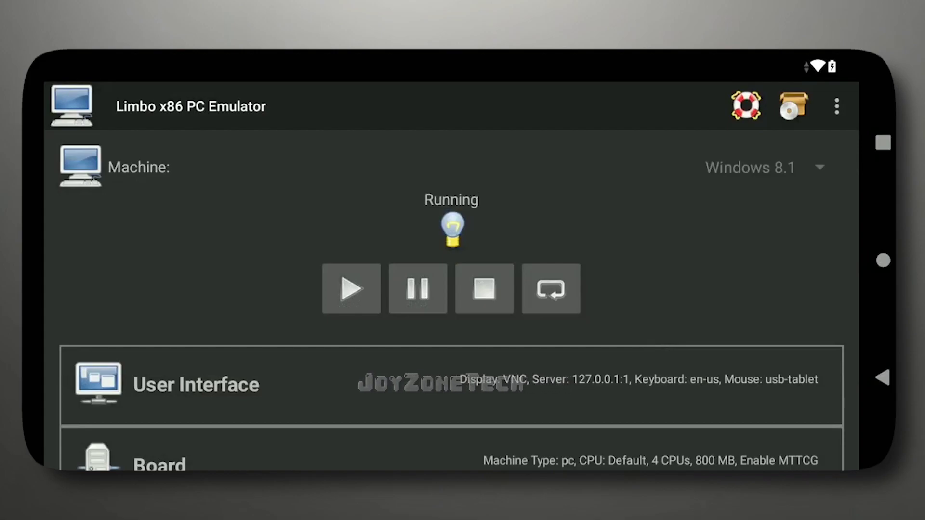
Step: Add a VNC Viewer connection to 127.0.0.1:1 named 'Windows 8.1'
{"action": "left_click", "coordinate": [884, 260]}
{"action": "left_click", "coordinate": [405, 187]}
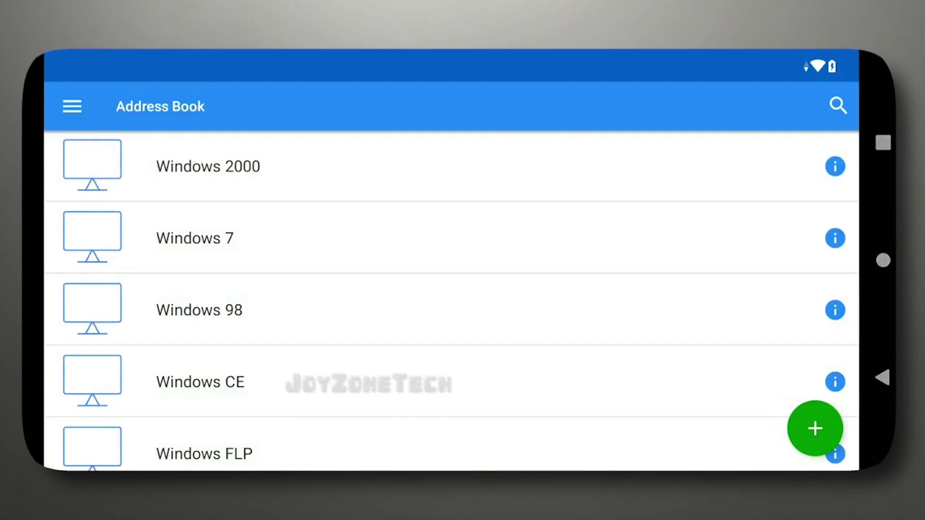
{"action": "left_click", "coordinate": [815, 428]}
{"action": "left_click", "coordinate": [345, 247]}
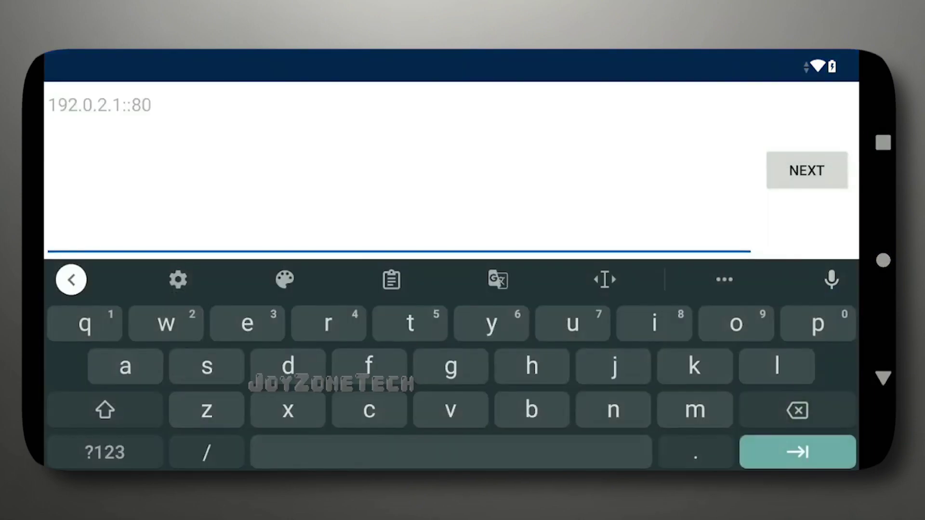
{"action": "left_click", "coordinate": [106, 452]}
{"action": "type", "text": "127"}
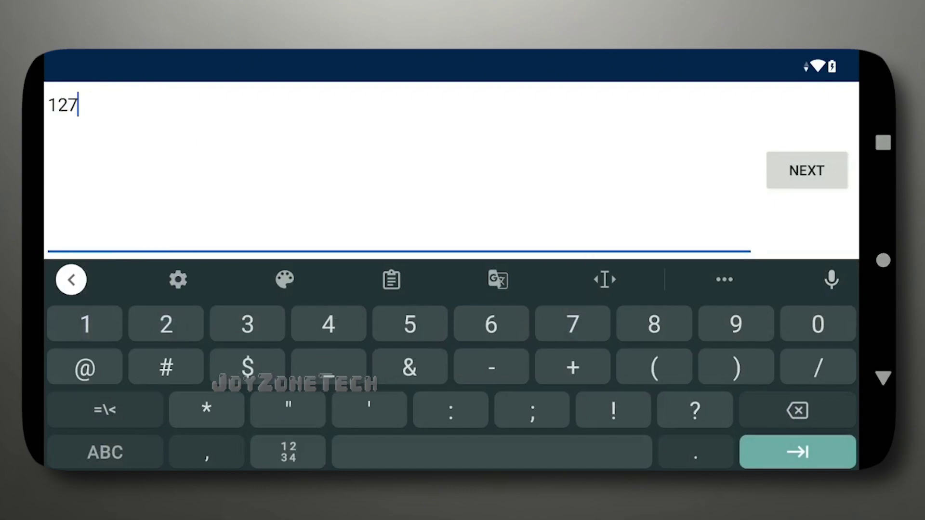
{"action": "type", "text": ".0.0."}
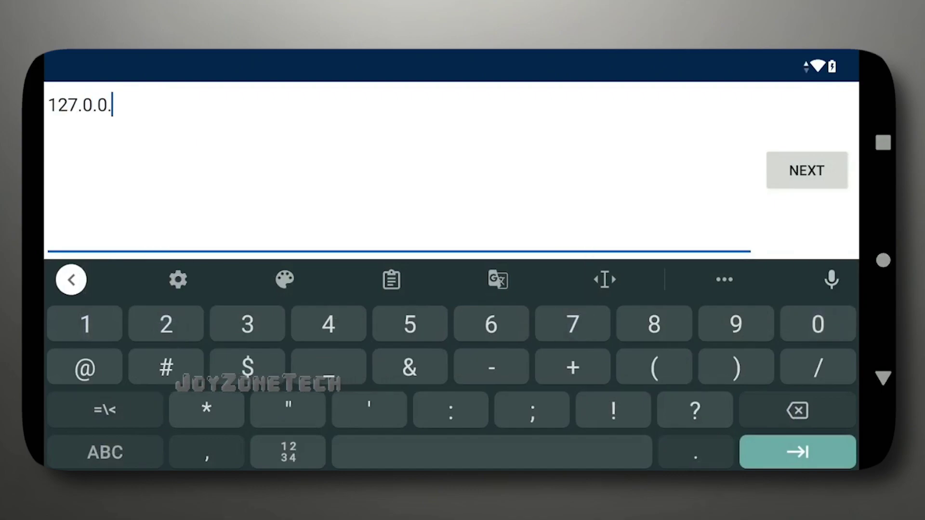
{"action": "type", "text": "1:1"}
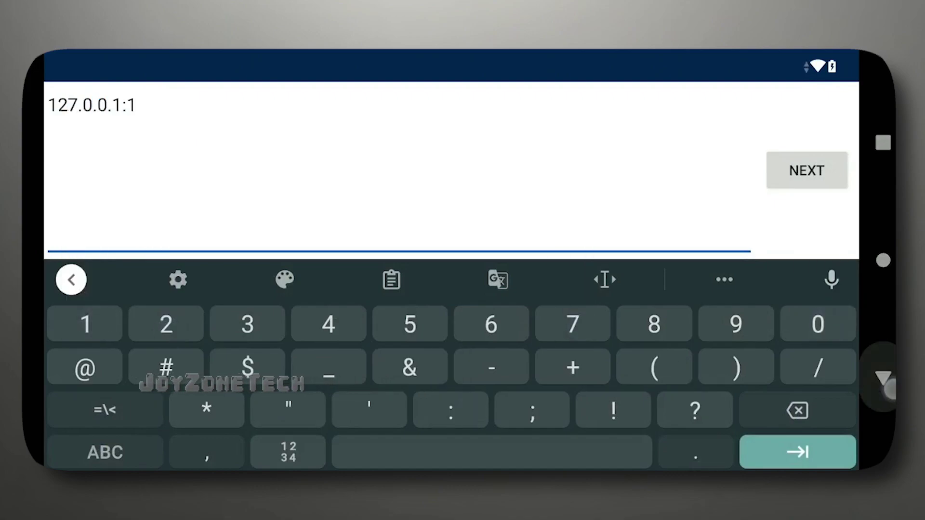
{"action": "left_click", "coordinate": [797, 452]}
{"action": "type", "text": "Wi"}
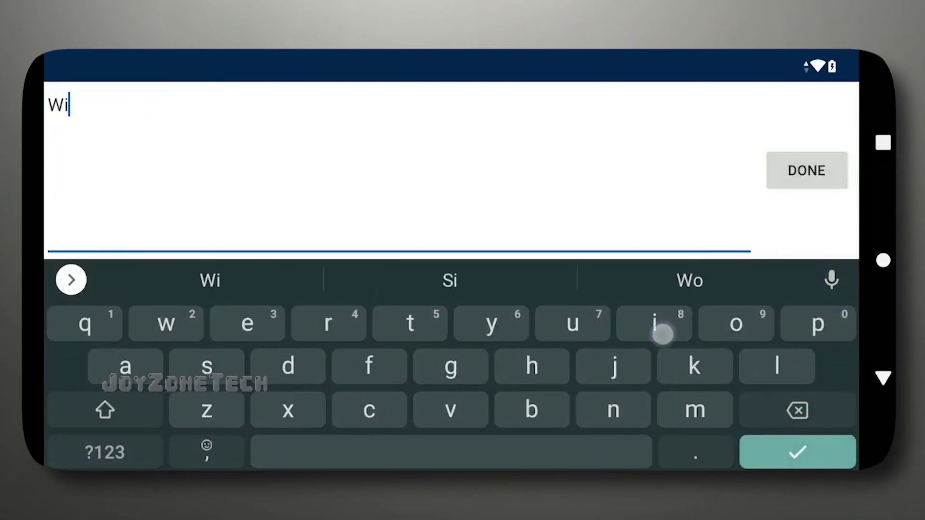
{"action": "type", "text": "ndows"}
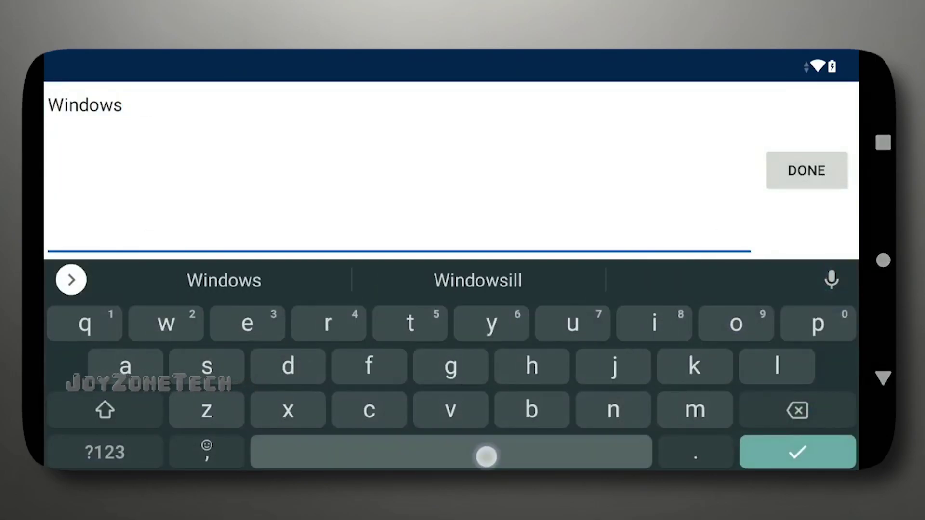
{"action": "left_click", "coordinate": [105, 453]}
{"action": "type", "text": "8.1"}
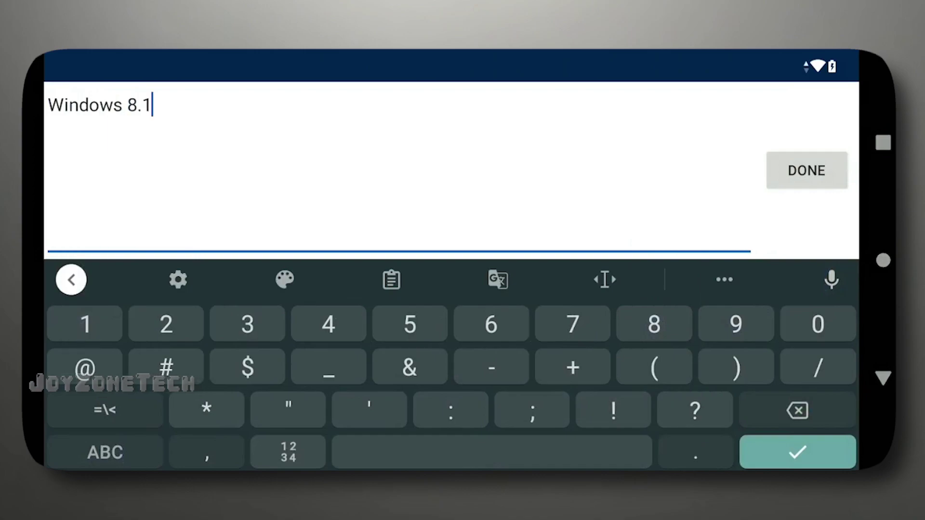
{"action": "left_click", "coordinate": [797, 452]}
{"action": "left_click", "coordinate": [650, 390]}
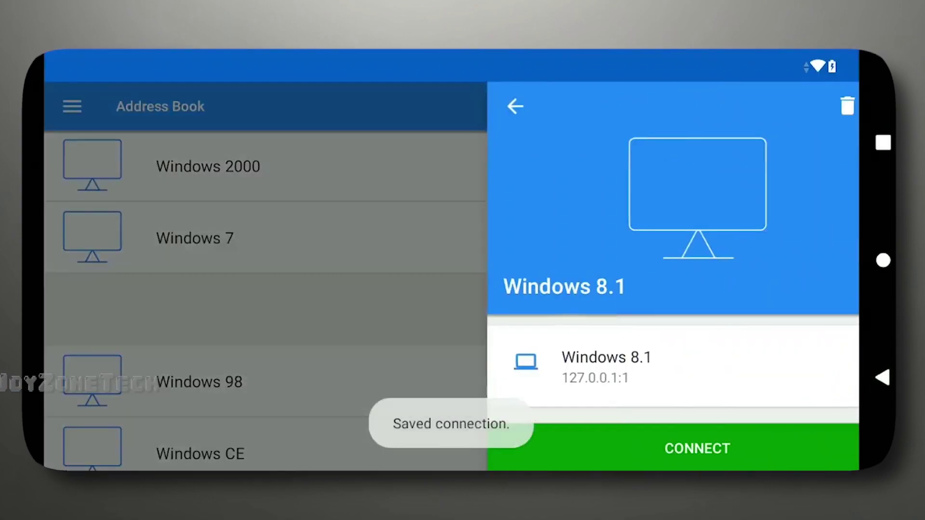
{"action": "left_click_drag", "start_coordinate": [723, 337], "coordinate": [756, 155]}
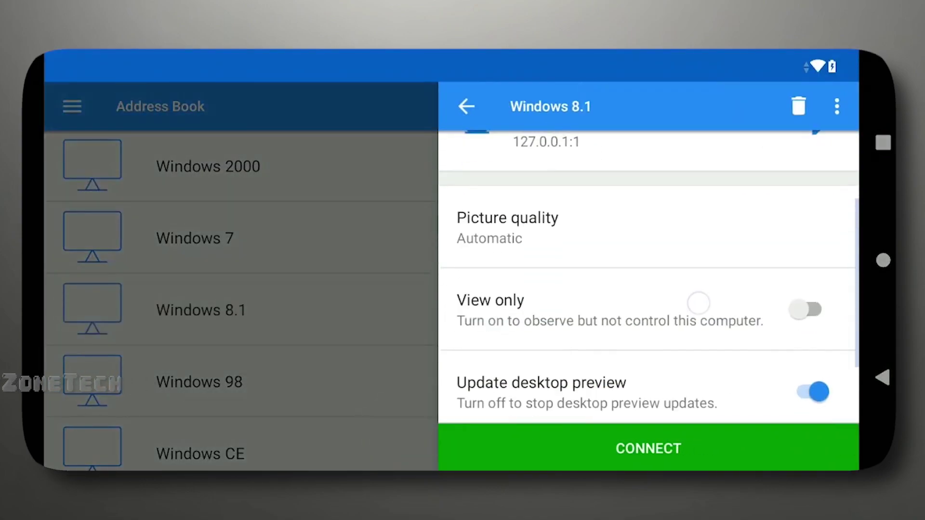
Step: Set picture quality to High, turn off desktop preview, and connect
{"action": "left_click", "coordinate": [507, 227]}
{"action": "left_click", "coordinate": [472, 340]}
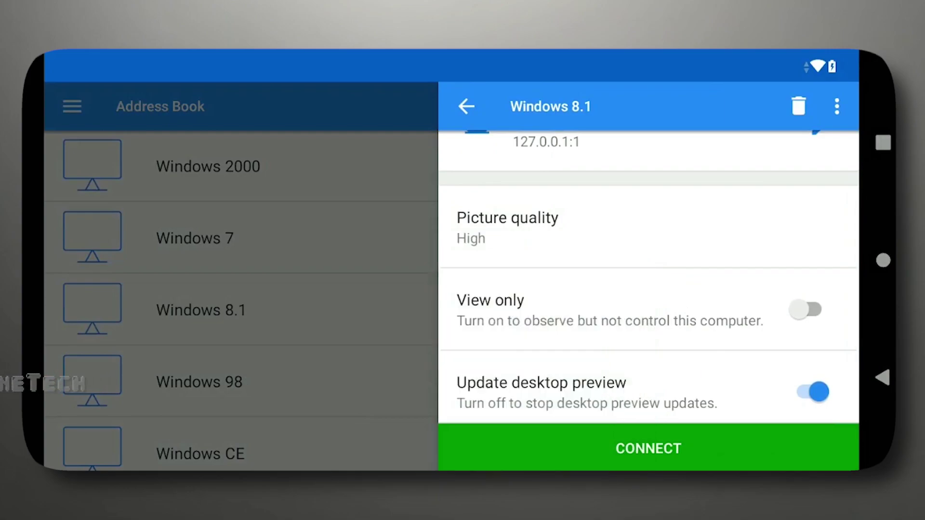
{"action": "left_click_drag", "start_coordinate": [718, 360], "coordinate": [718, 269]}
{"action": "left_click", "coordinate": [813, 301]}
{"action": "scroll", "coordinate": [735, 302], "scroll_direction": "down", "scroll_amount": 1}
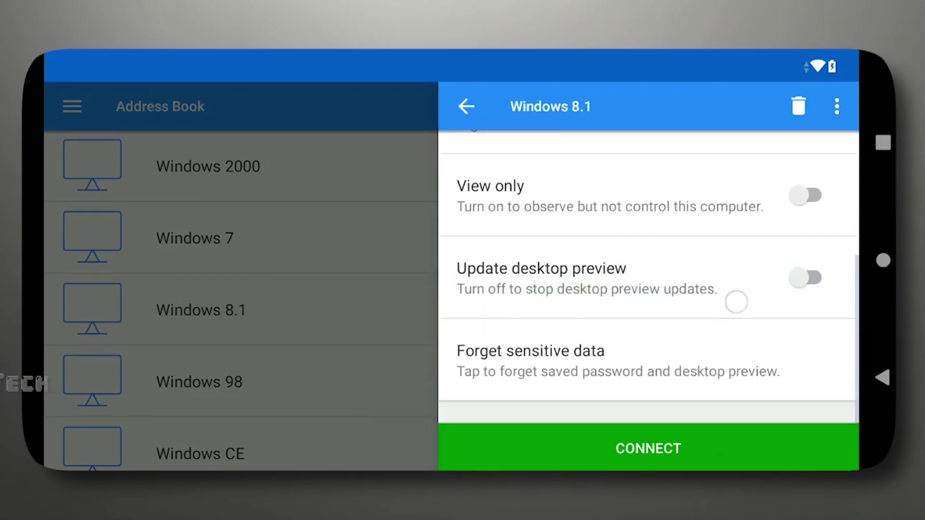
{"action": "scroll", "coordinate": [751, 228], "scroll_direction": "up", "scroll_amount": 5}
{"action": "left_click", "coordinate": [648, 449]}
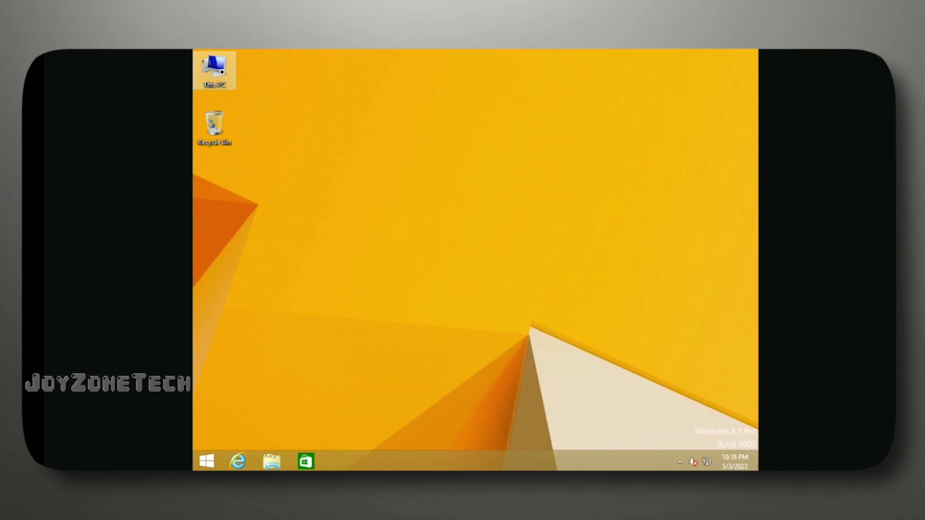
Step: Open Properties for the This PC desktop icon from its context menu
{"action": "key", "text": "Down"}
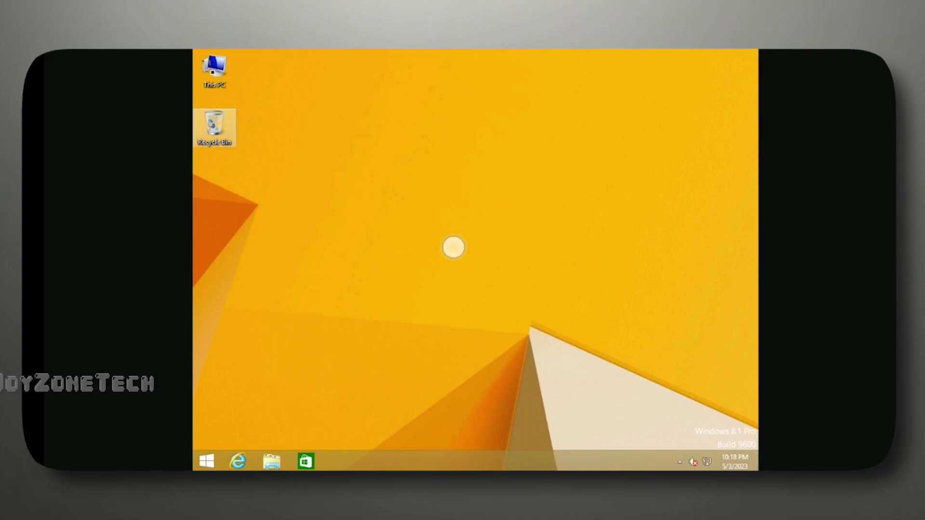
{"action": "key", "text": "Up"}
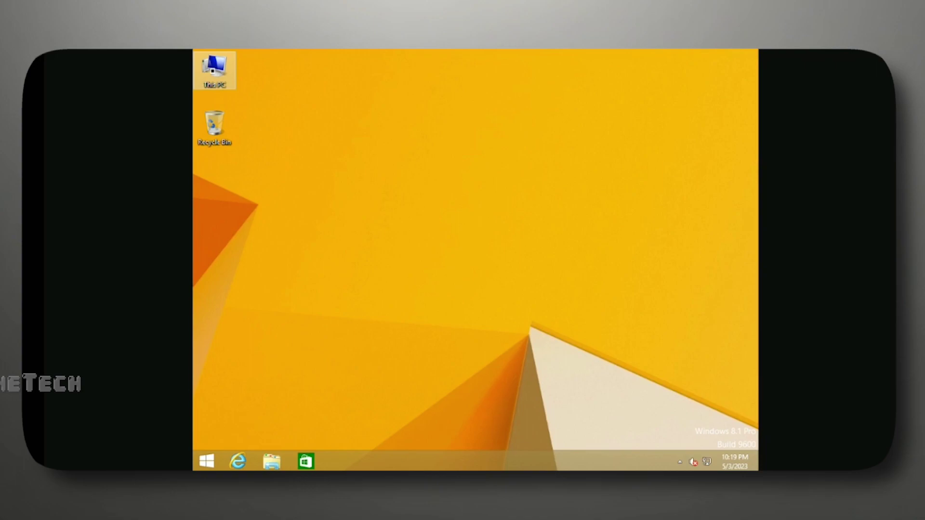
{"action": "key", "text": "shift+F10"}
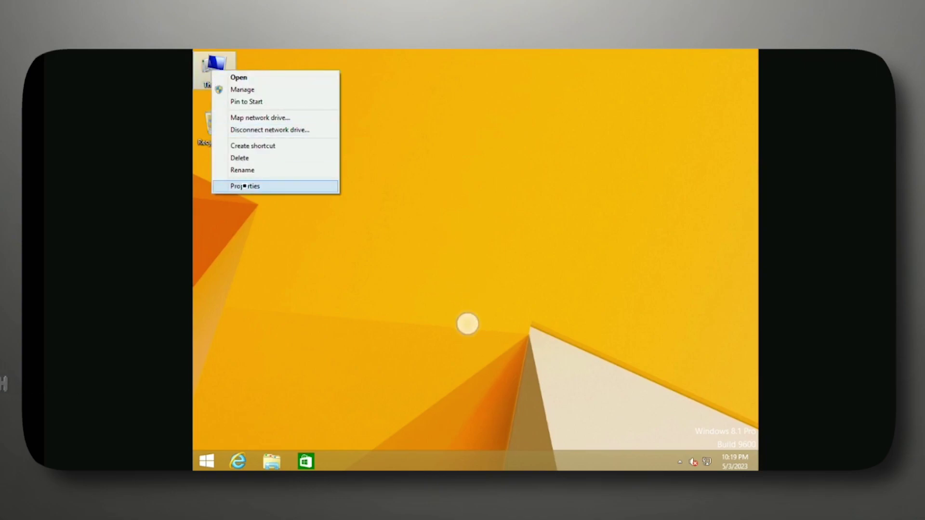
{"action": "left_click", "coordinate": [245, 186]}
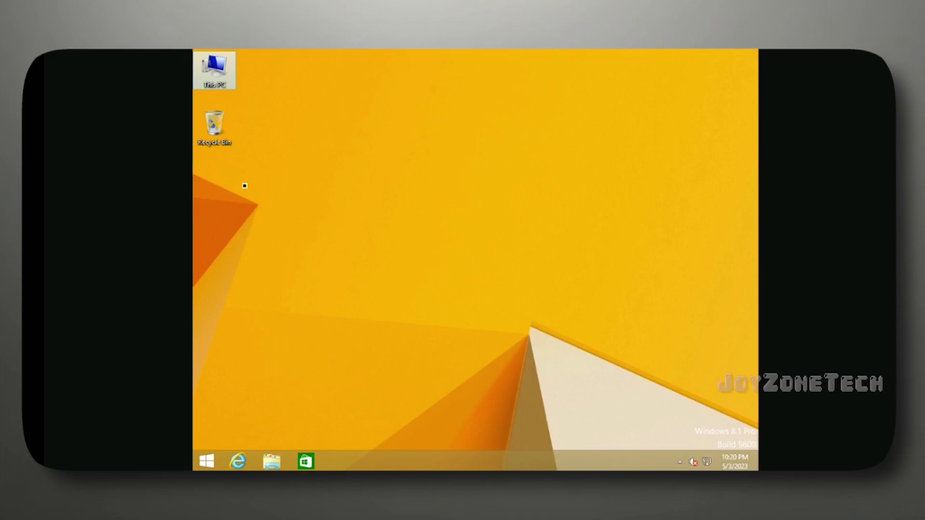
{"action": "left_click", "coordinate": [245, 186]}
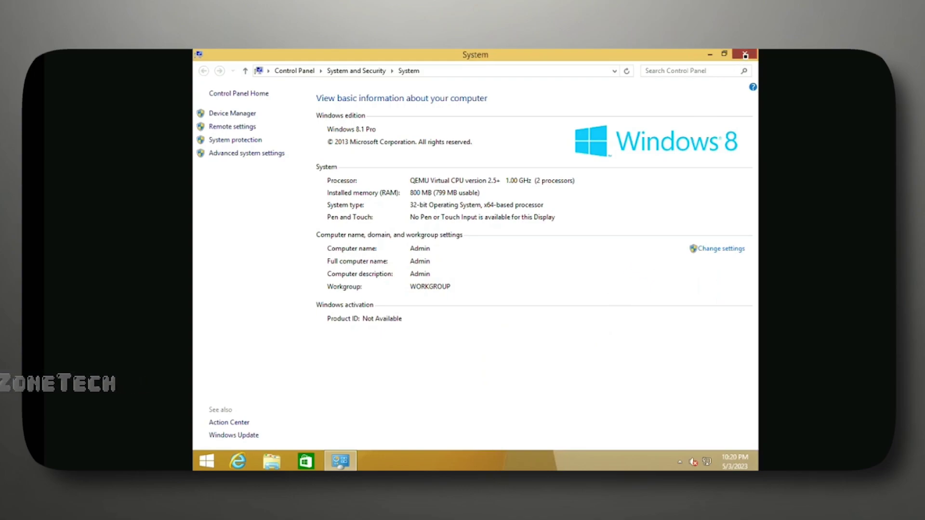
{"action": "left_click", "coordinate": [746, 54]}
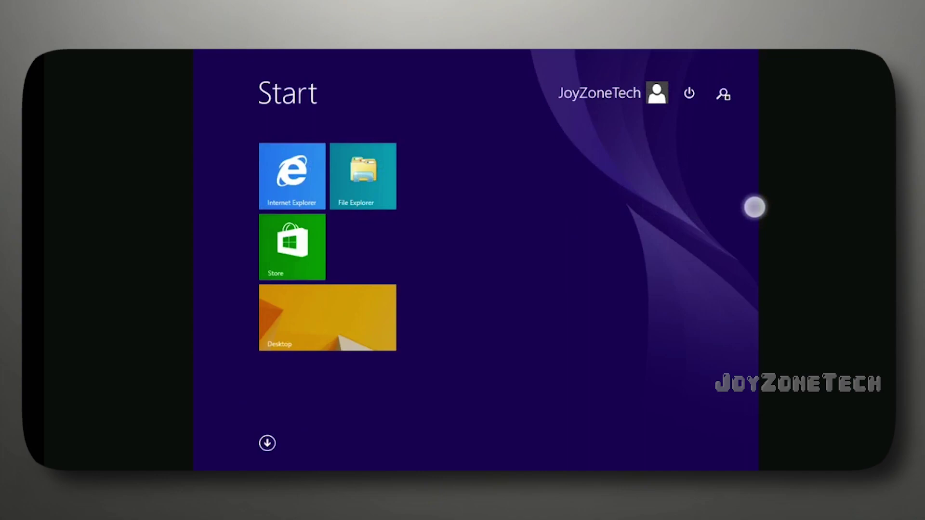
{"action": "left_click", "coordinate": [327, 328]}
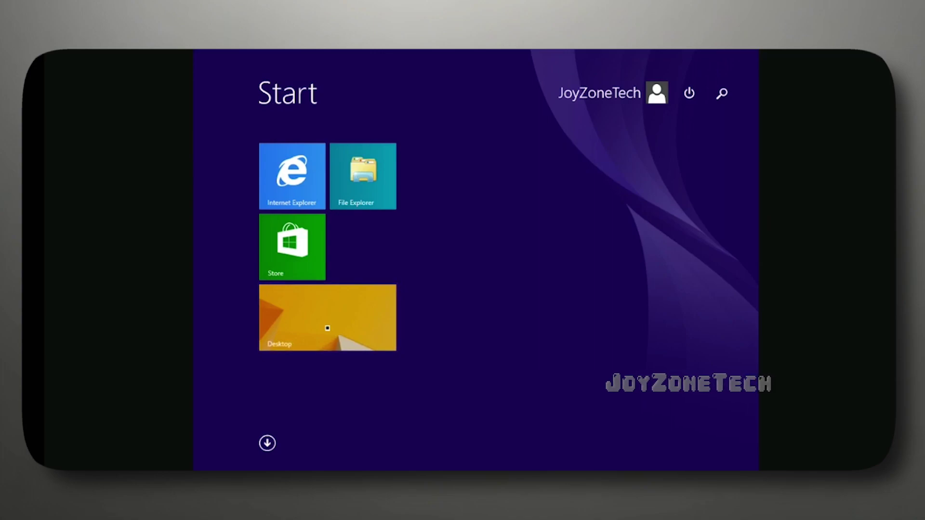
{"action": "left_click", "coordinate": [327, 328]}
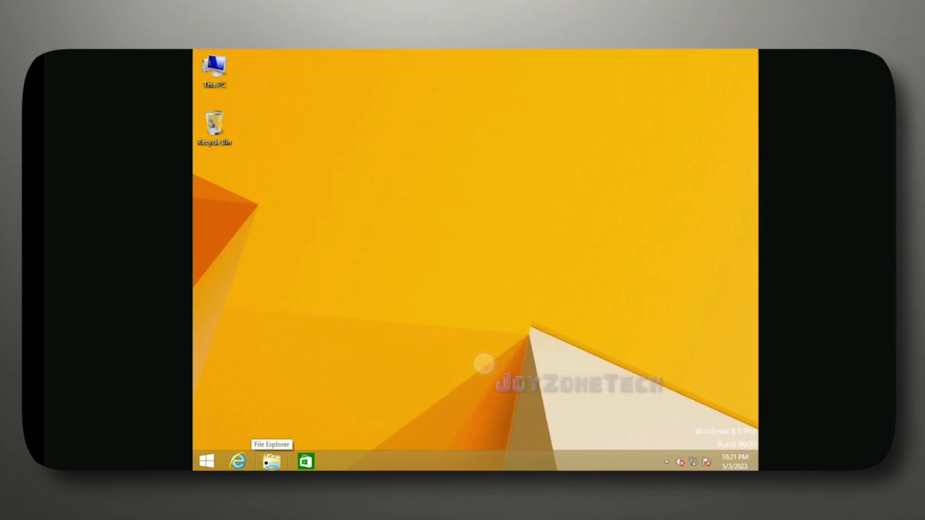
{"action": "left_click", "coordinate": [271, 461]}
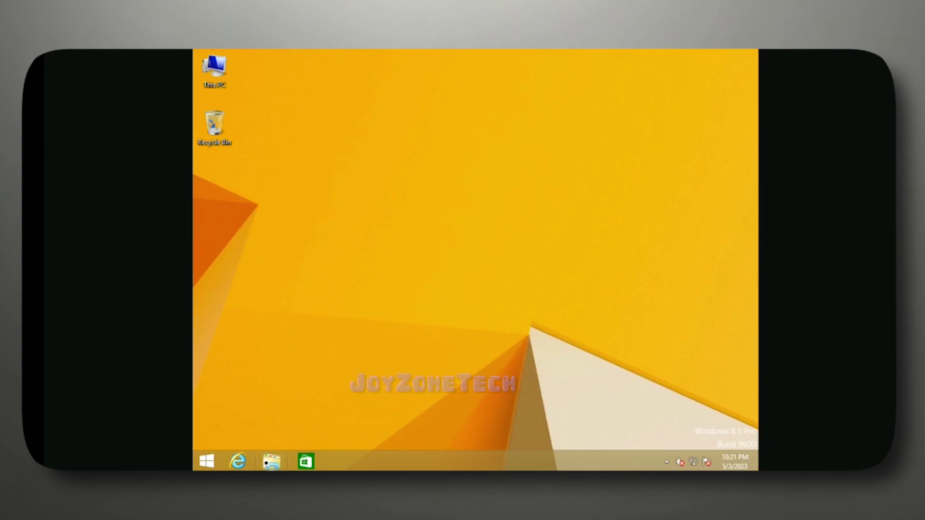
{"action": "key", "text": "super+e"}
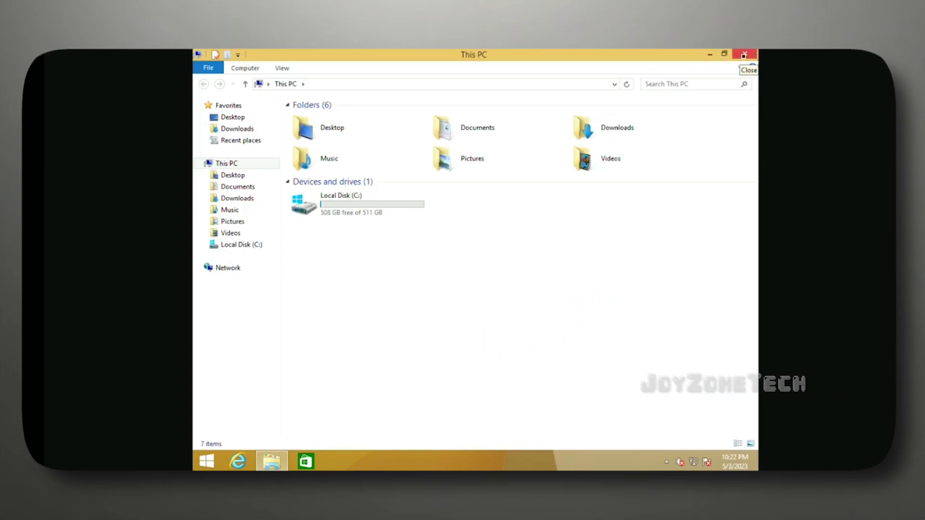
{"action": "left_click", "coordinate": [744, 54]}
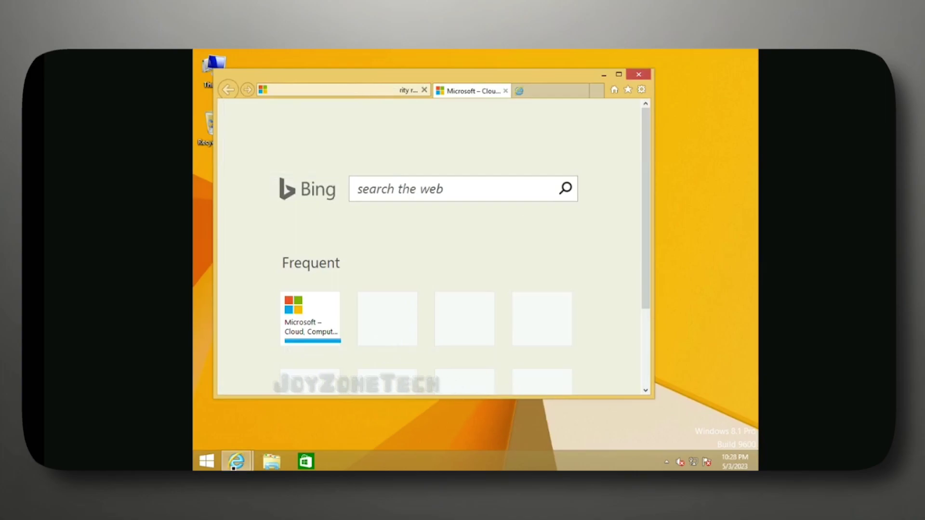
Step: Close Internet Explorer from its taskbar icon, closing all open tabs
{"action": "right_click", "coordinate": [234, 464]}
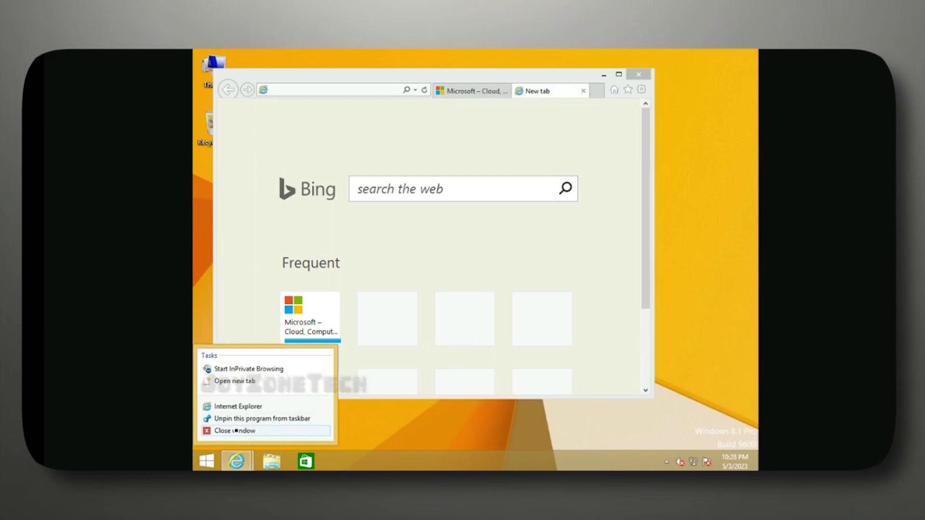
{"action": "left_click", "coordinate": [236, 431]}
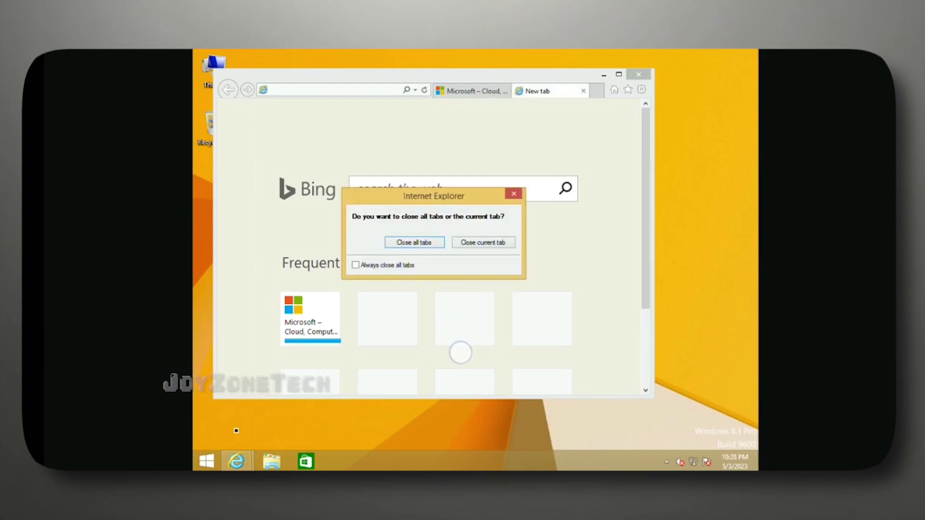
{"action": "left_click", "coordinate": [425, 242]}
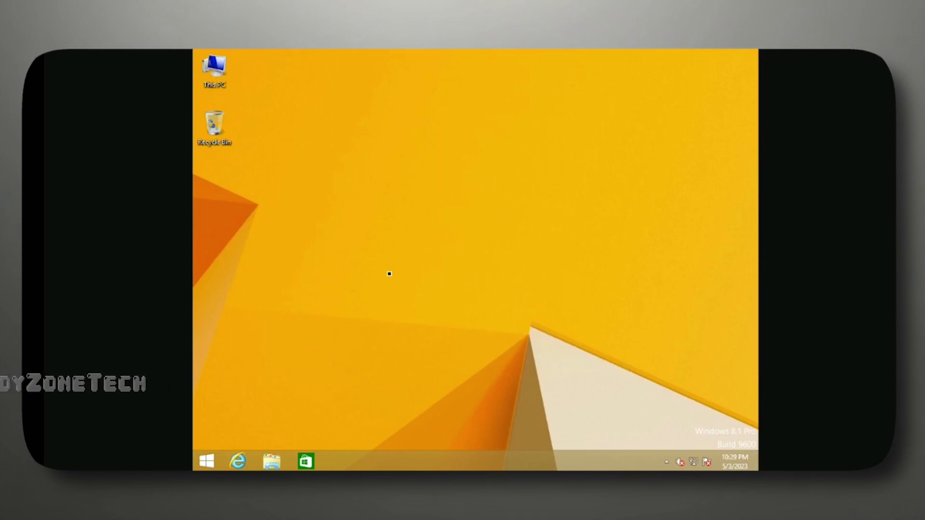
Step: Reveal the VNC Viewer toolbar over the remote desktop
{"action": "left_click", "coordinate": [716, 104]}
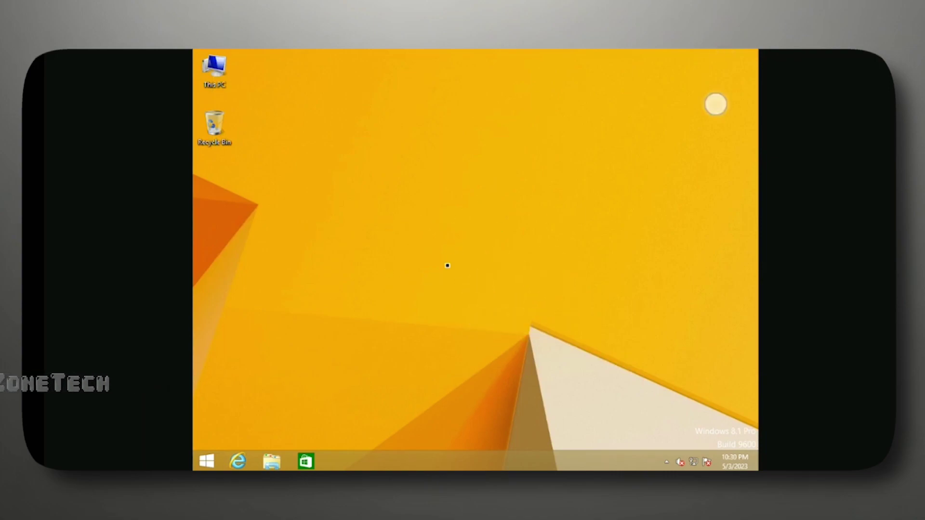
Step: Send Alt+F4 to Windows from the on-screen keyboard to bring up the Shut Down dialog
{"action": "left_click", "coordinate": [247, 106]}
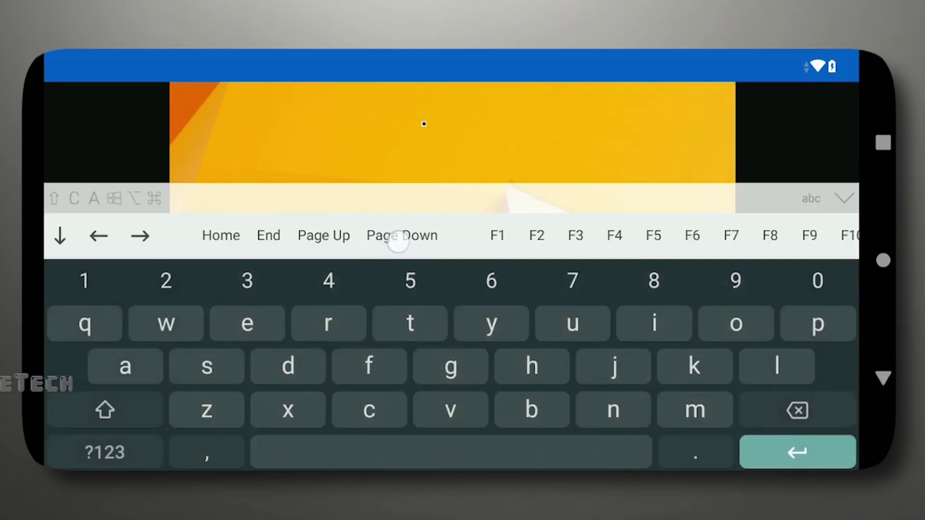
{"action": "left_click_drag", "start_coordinate": [397, 239], "coordinate": [241, 222]}
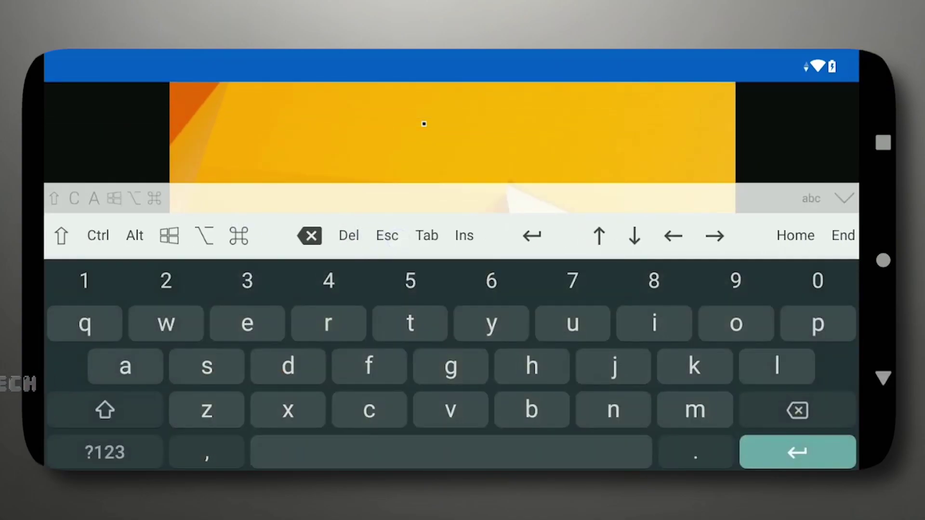
{"action": "left_click", "coordinate": [134, 236]}
{"action": "left_click_drag", "start_coordinate": [630, 235], "coordinate": [405, 235]}
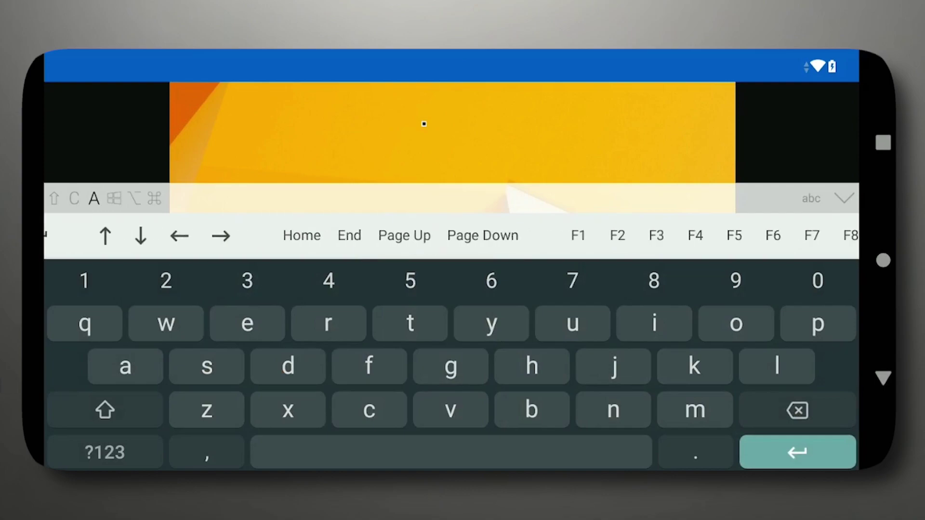
{"action": "left_click", "coordinate": [884, 378]}
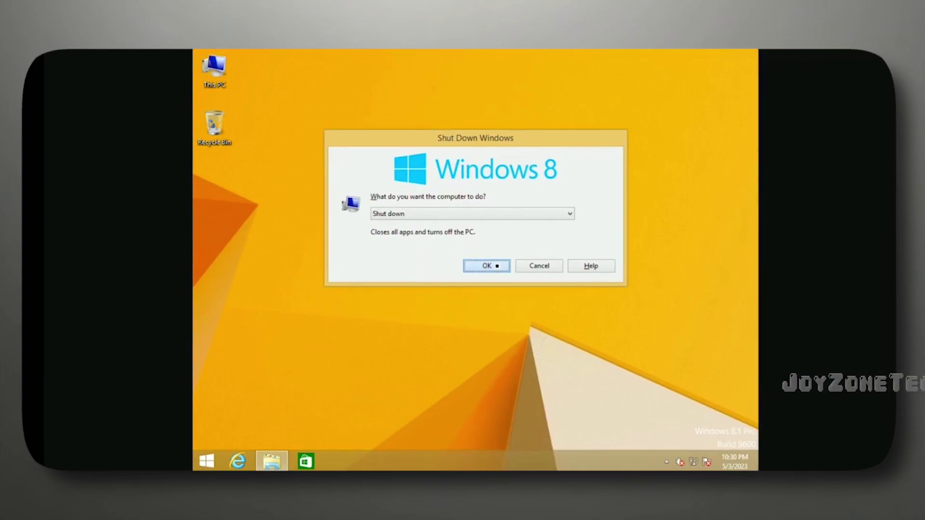
Step: Confirm Shut down in the Shut Down Windows dialog with OK
{"action": "left_click", "coordinate": [497, 266]}
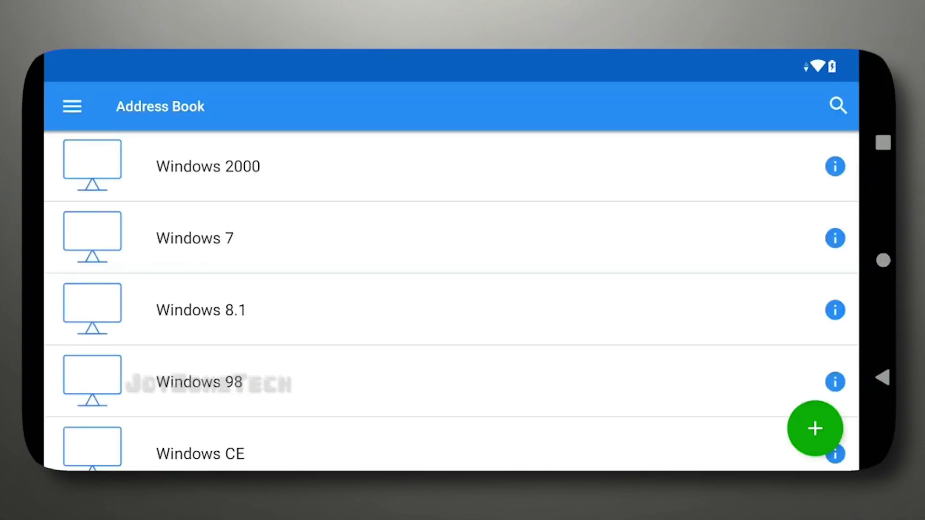
{"action": "scroll", "coordinate": [451, 300], "scroll_direction": "up", "scroll_amount": 2}
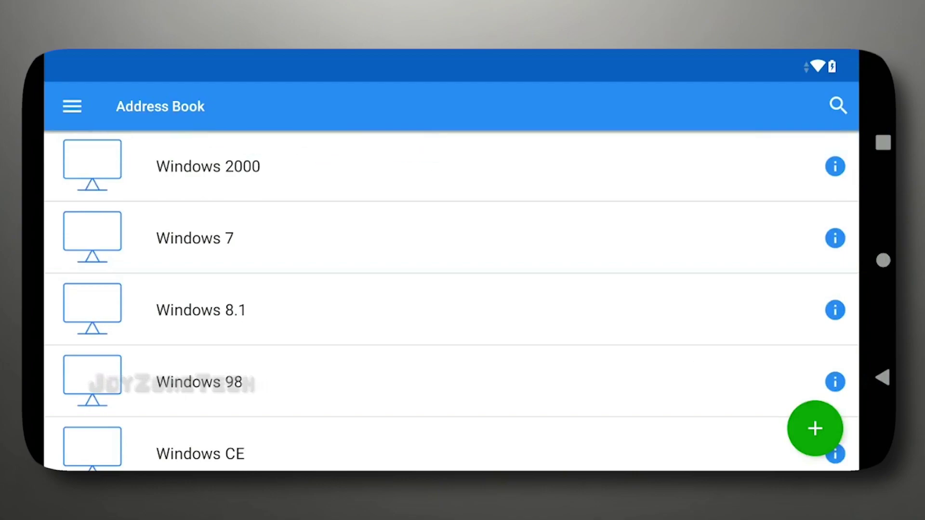
{"action": "key", "text": "Home"}
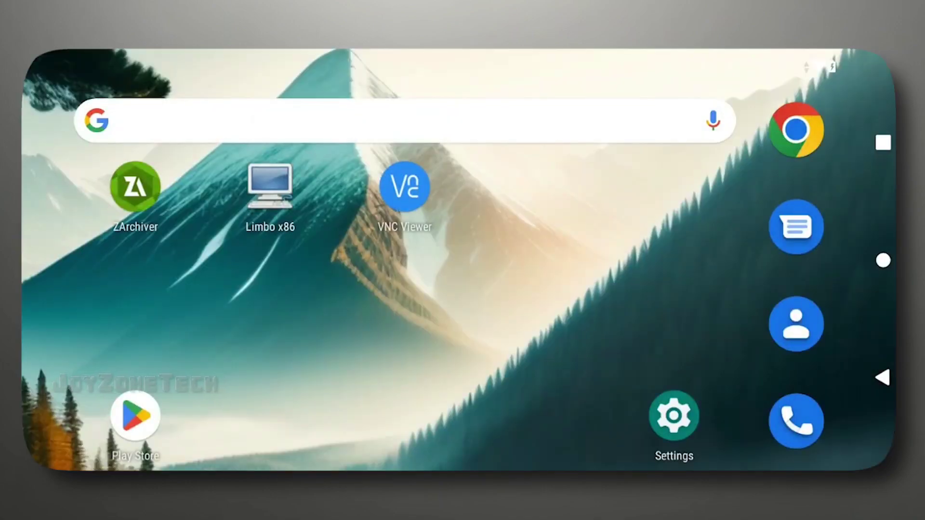